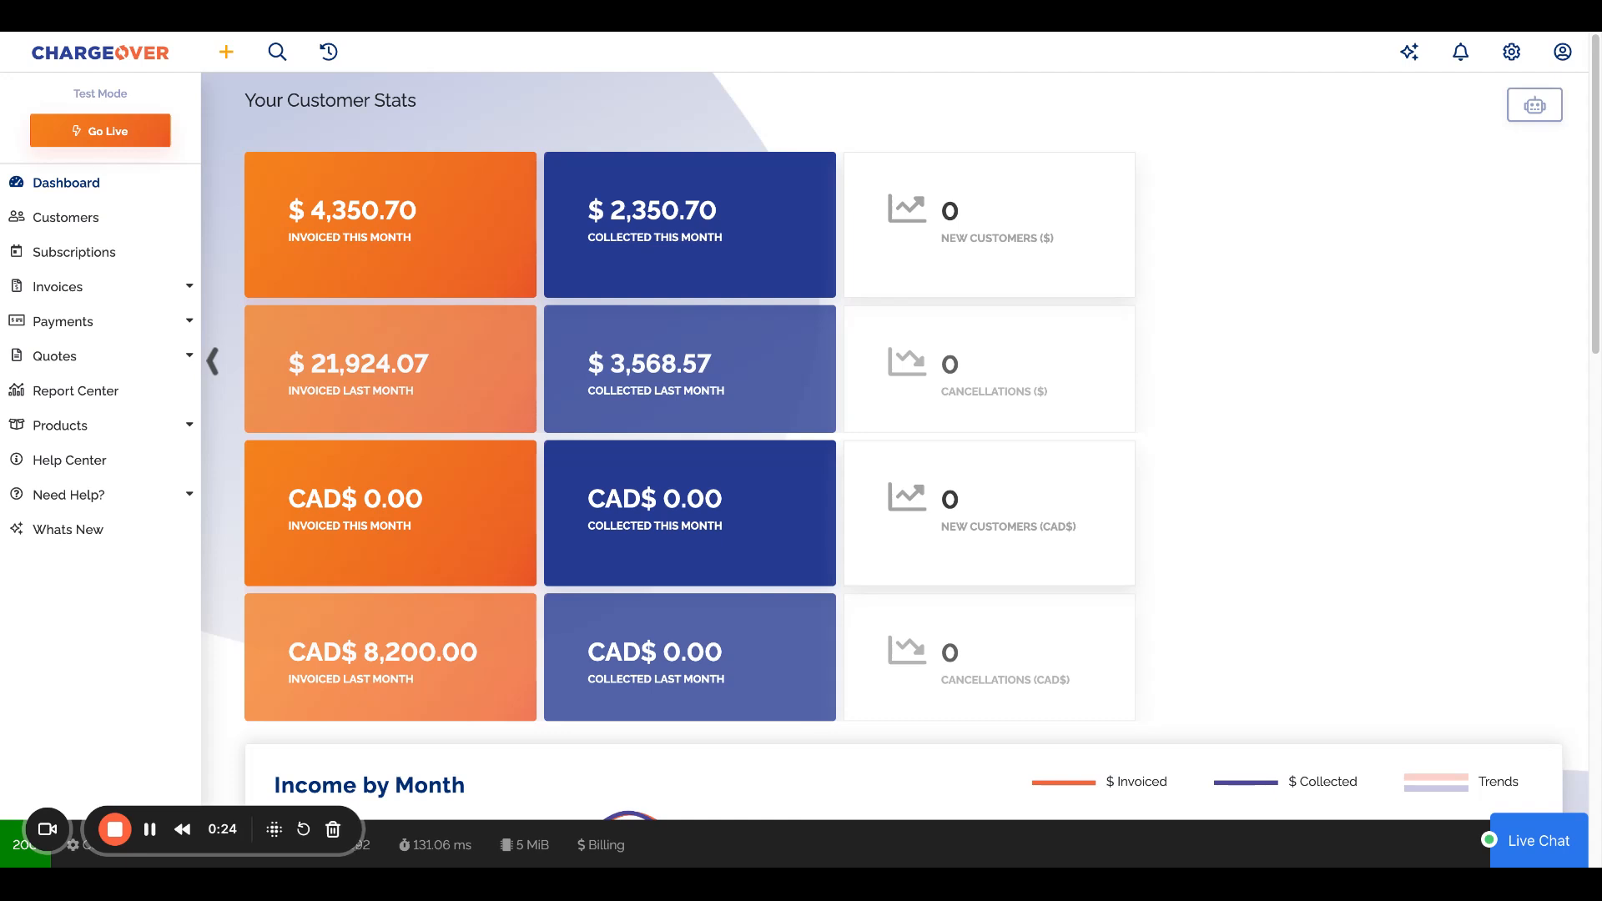
Step: Start a new one-time invoice for the customer Celeste's Bakery from the invoices list
click(138, 288)
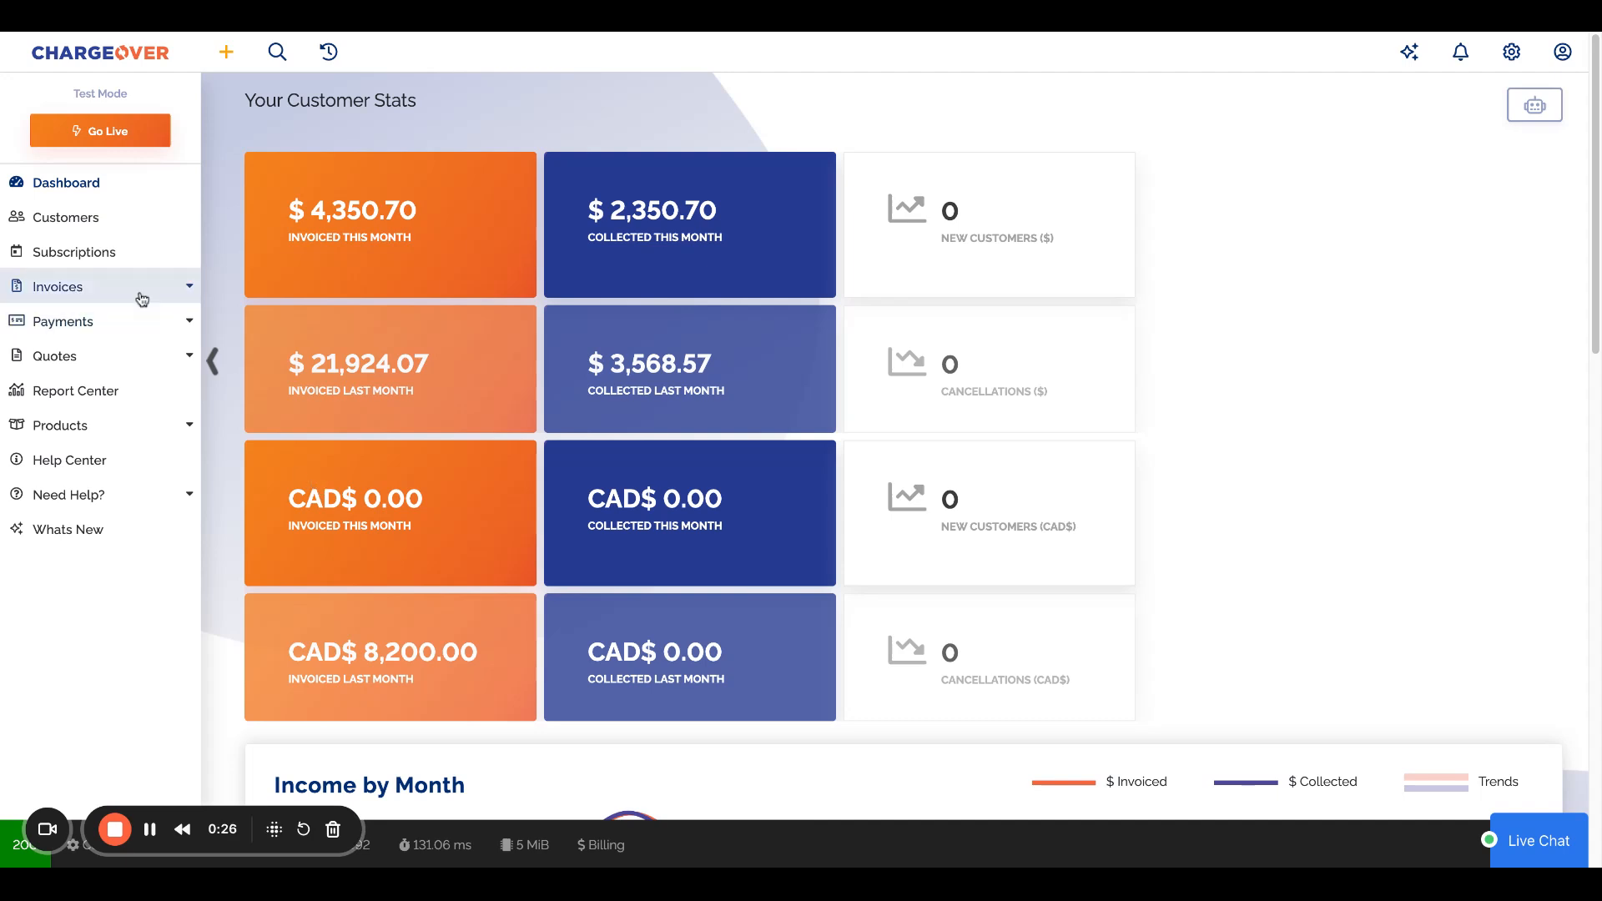
click(142, 324)
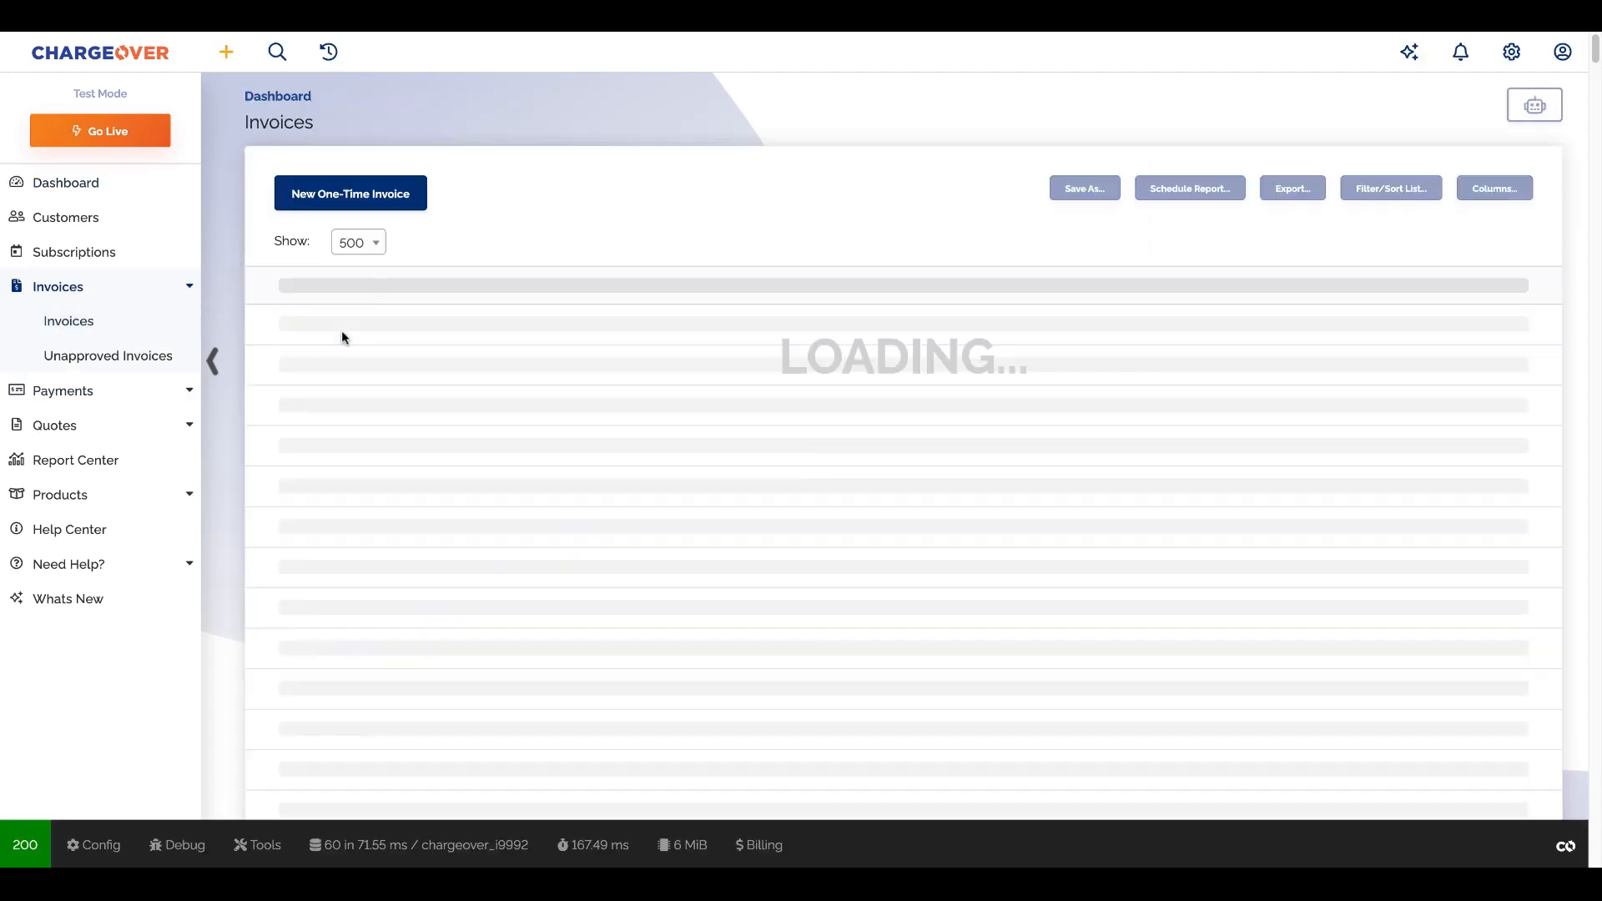
click(372, 206)
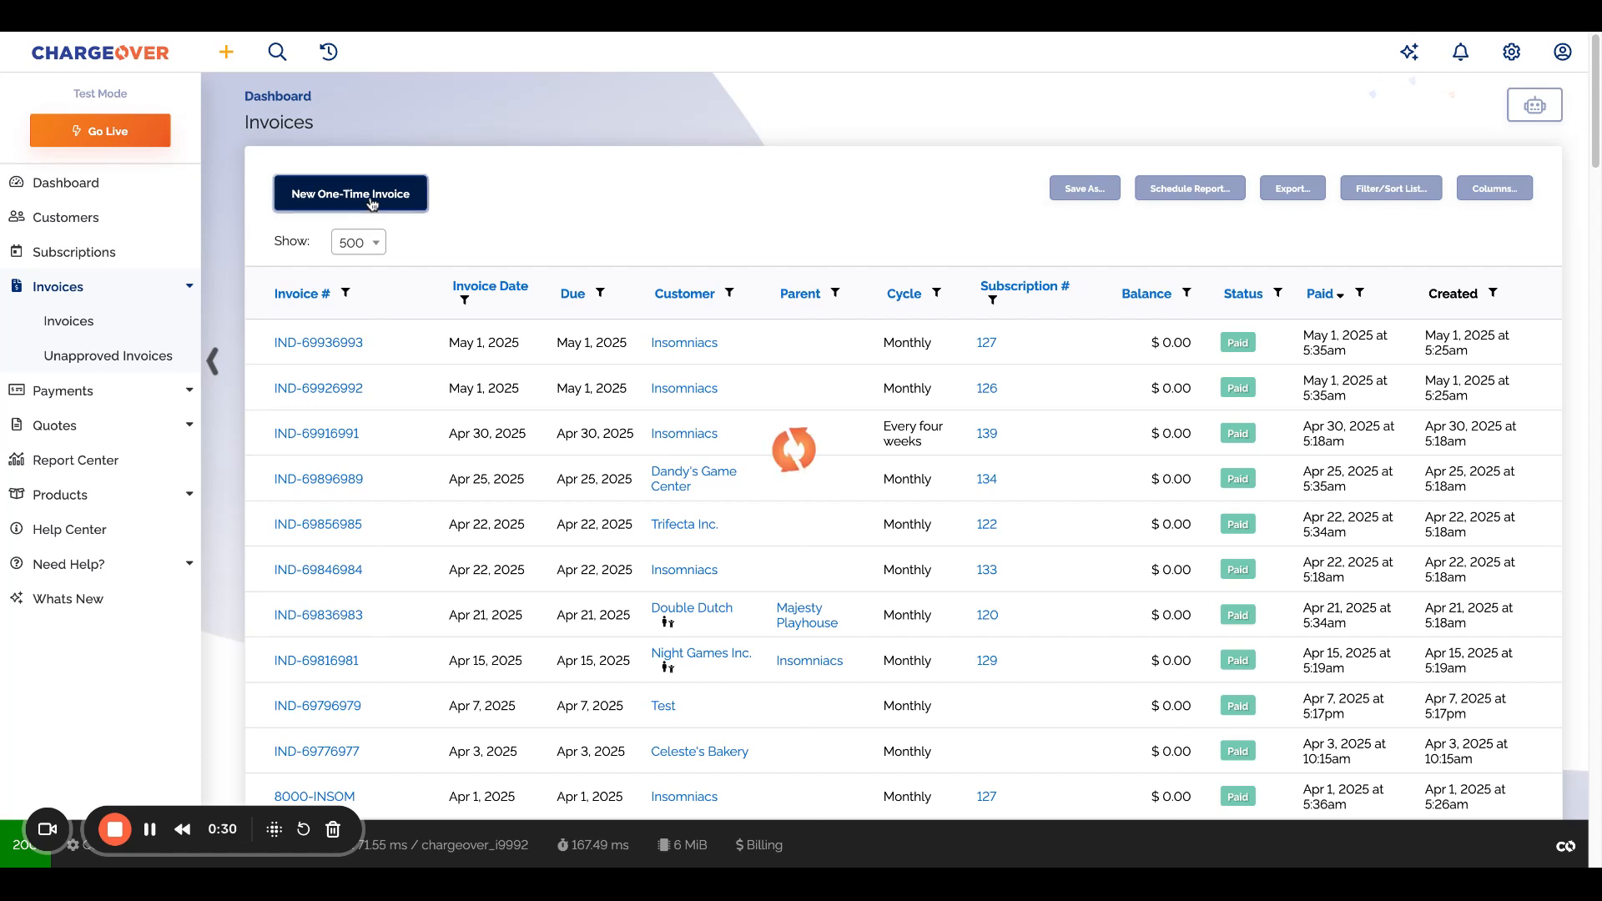
click(594, 547)
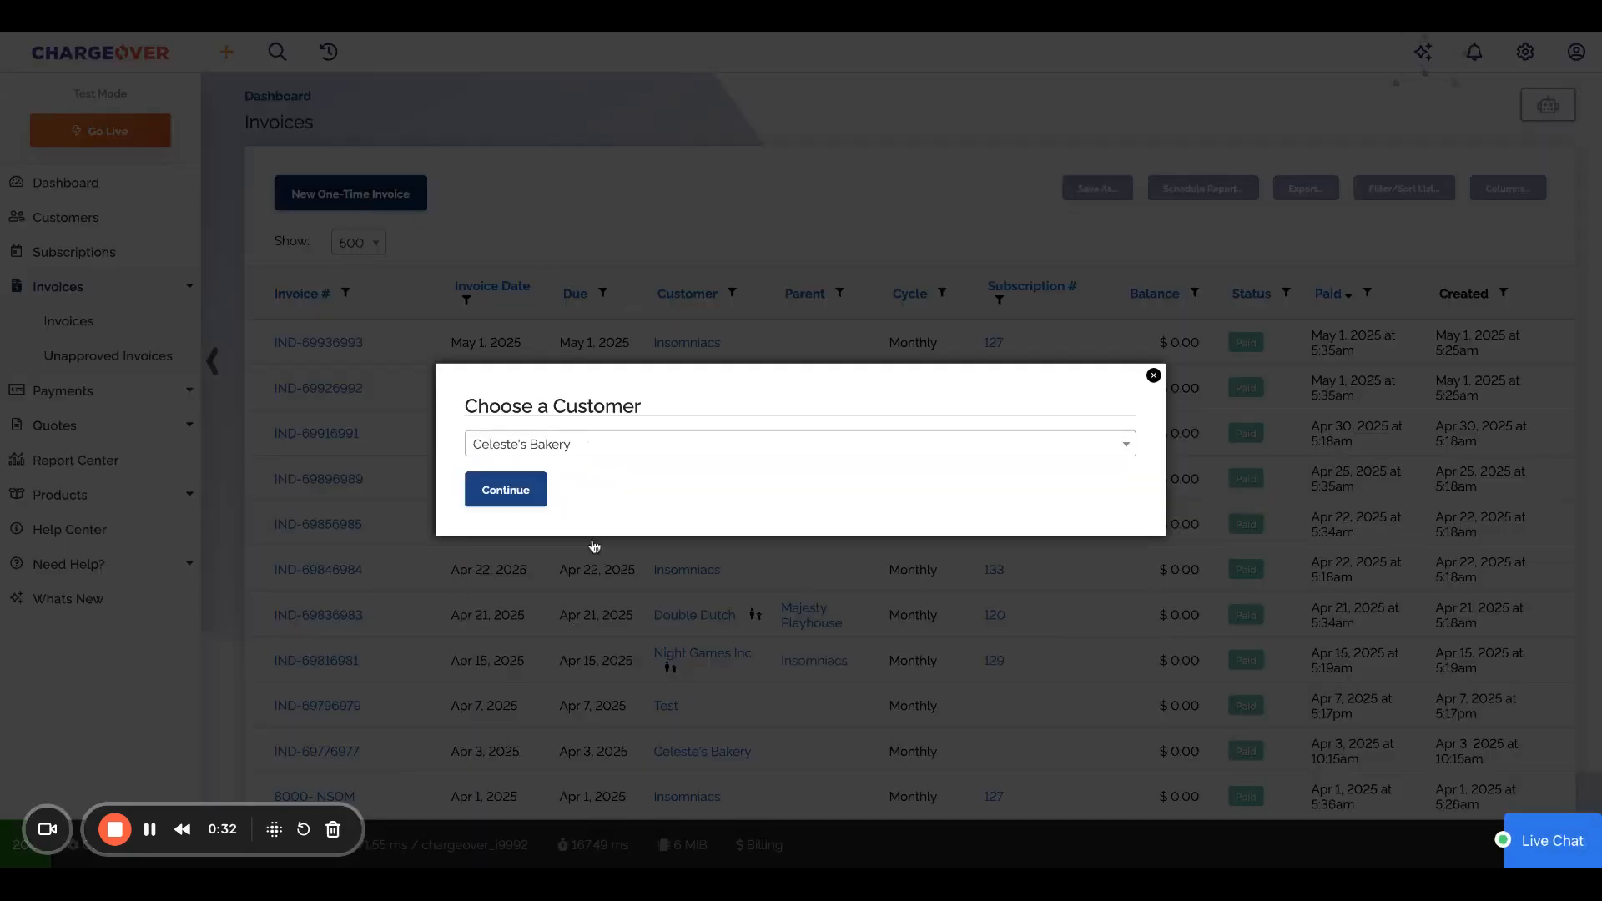
click(510, 491)
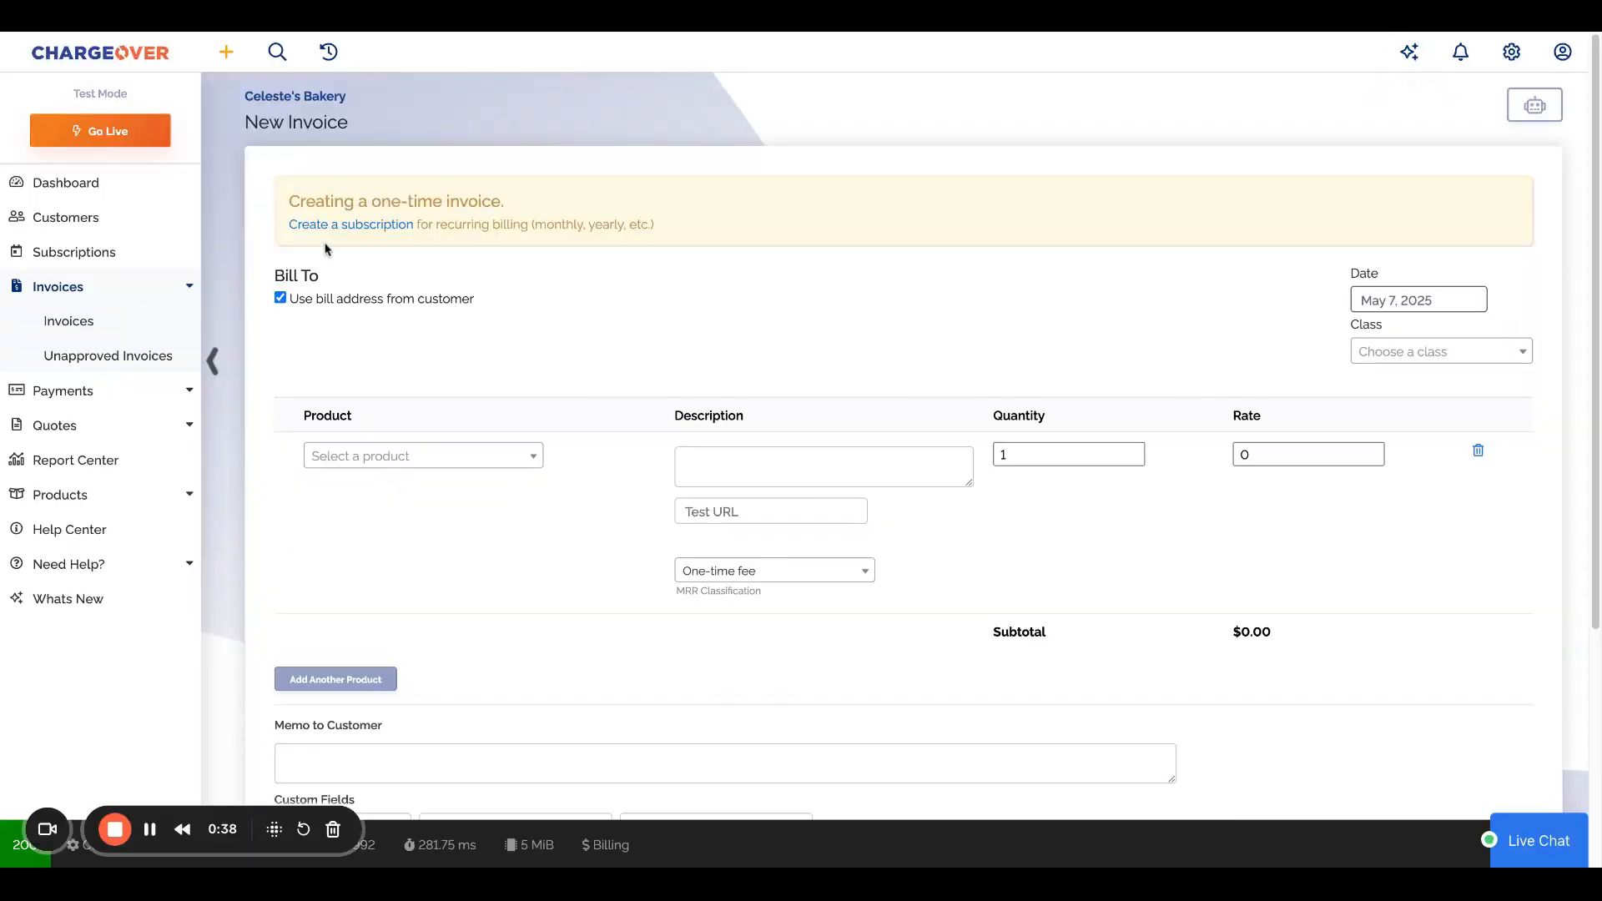
Step: Add the Advanced cooking lessons product to the first line of the invoice
drag(289, 200, 697, 232)
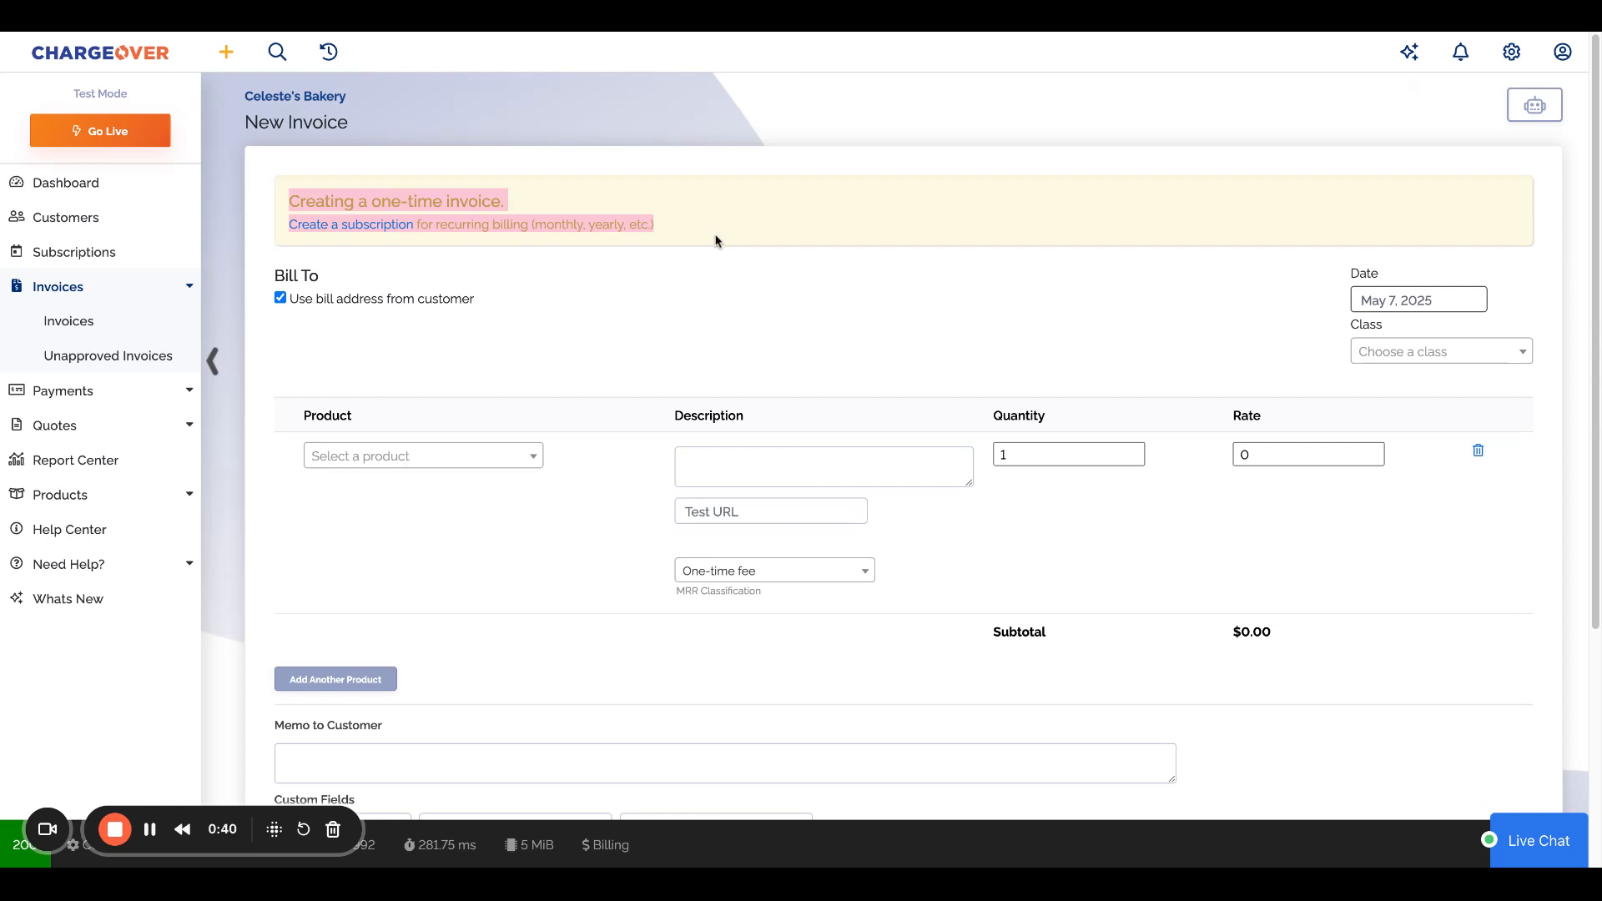
click(588, 304)
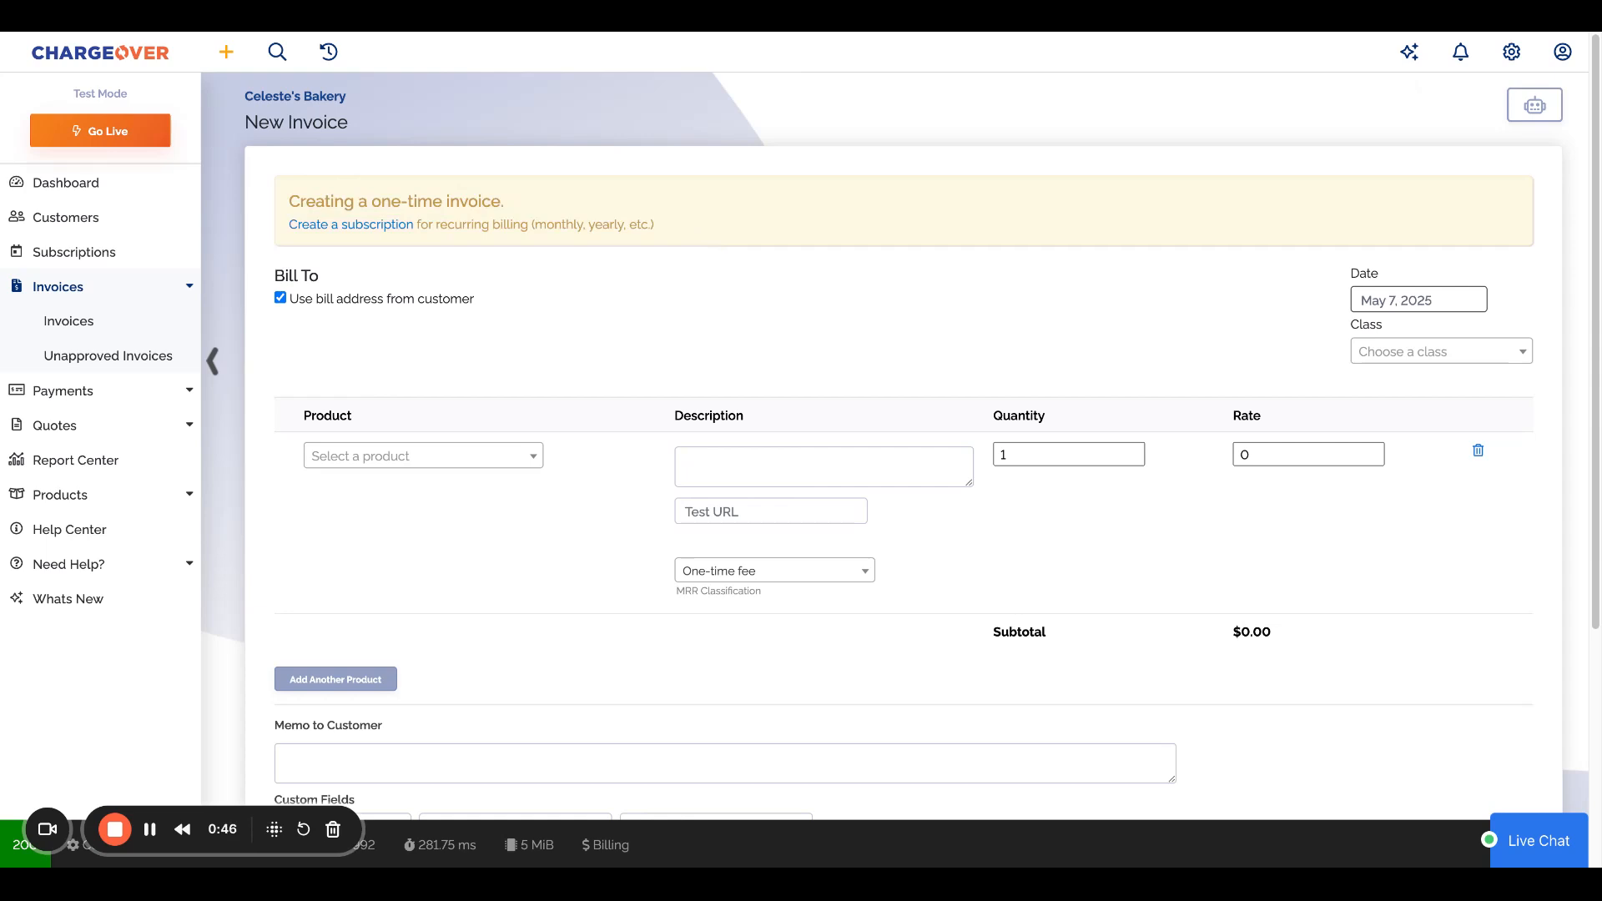
click(504, 454)
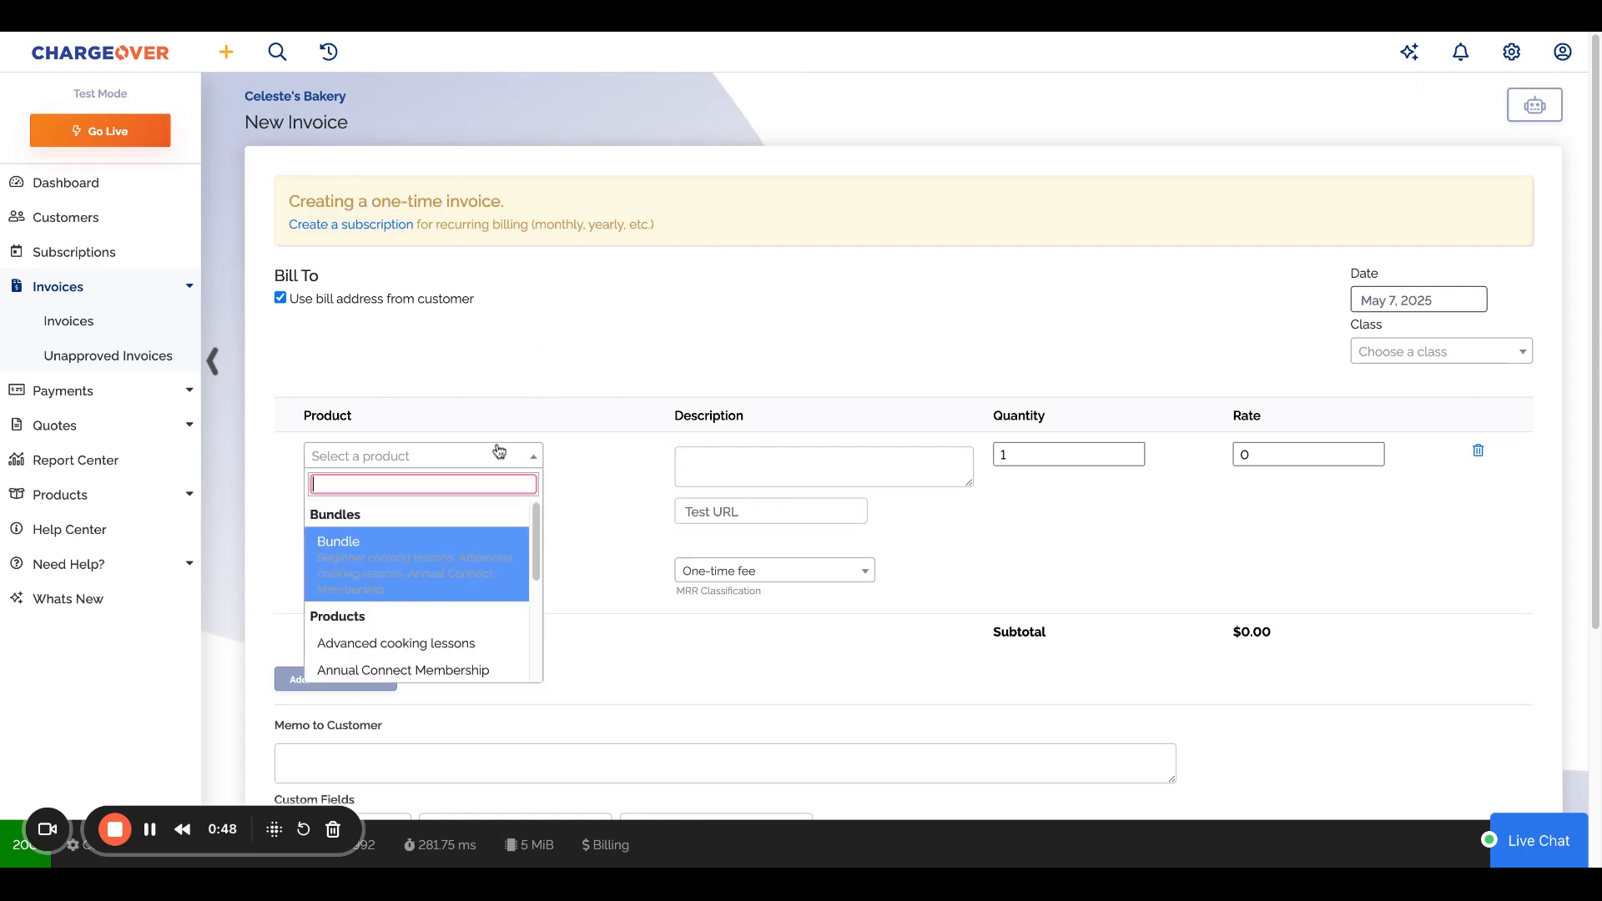
click(392, 644)
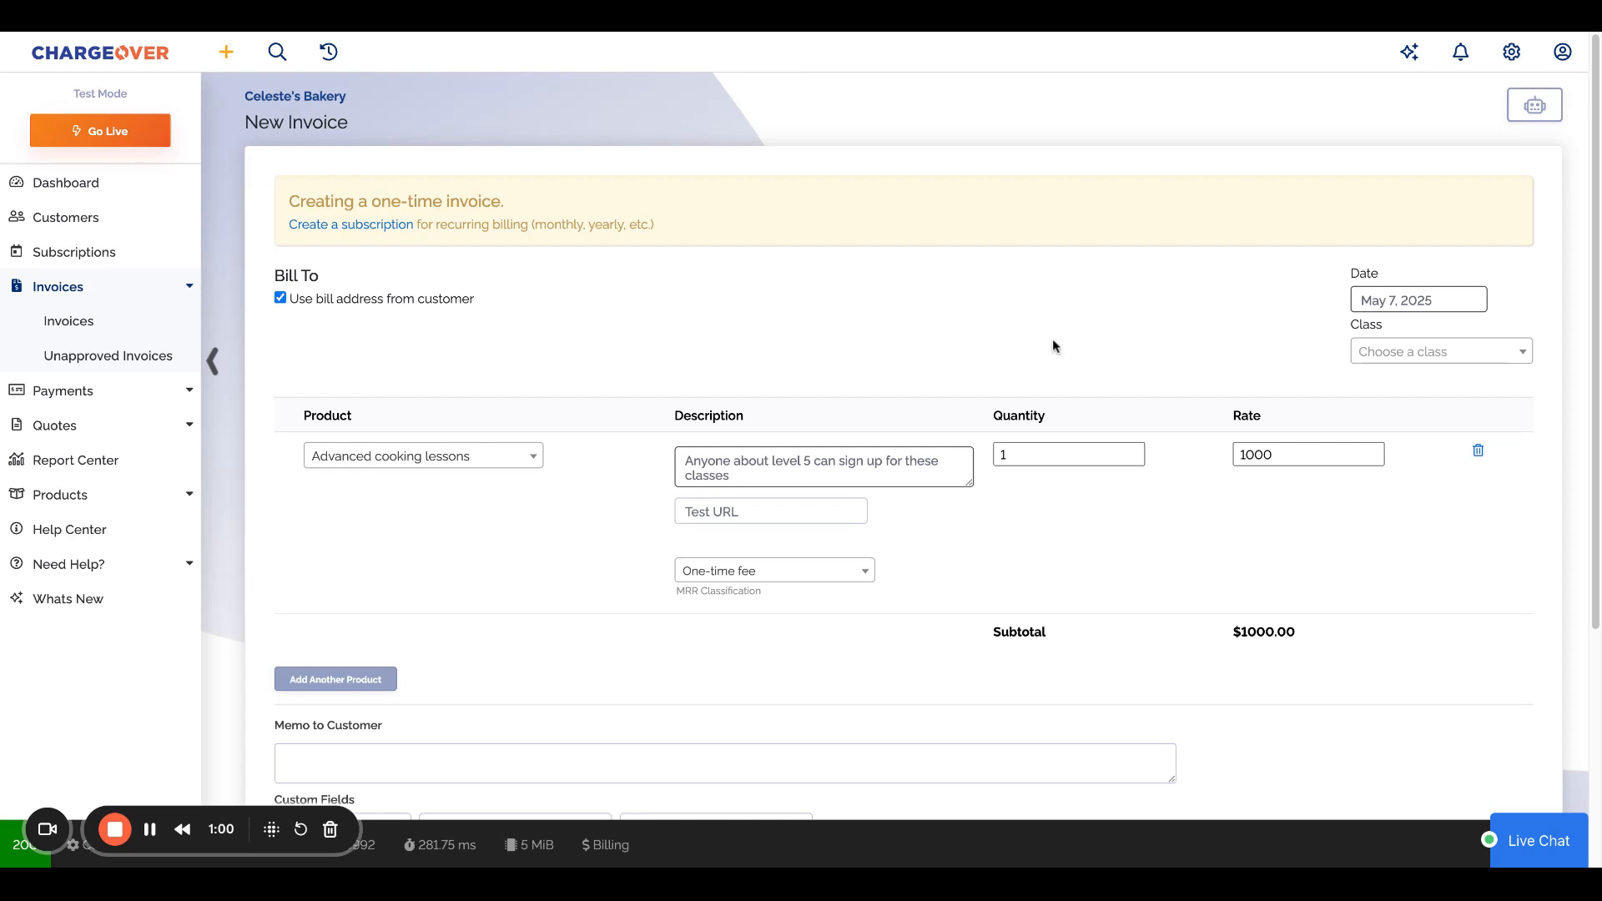
Step: Set the invoice date to Aug 31, 2025
click(1422, 301)
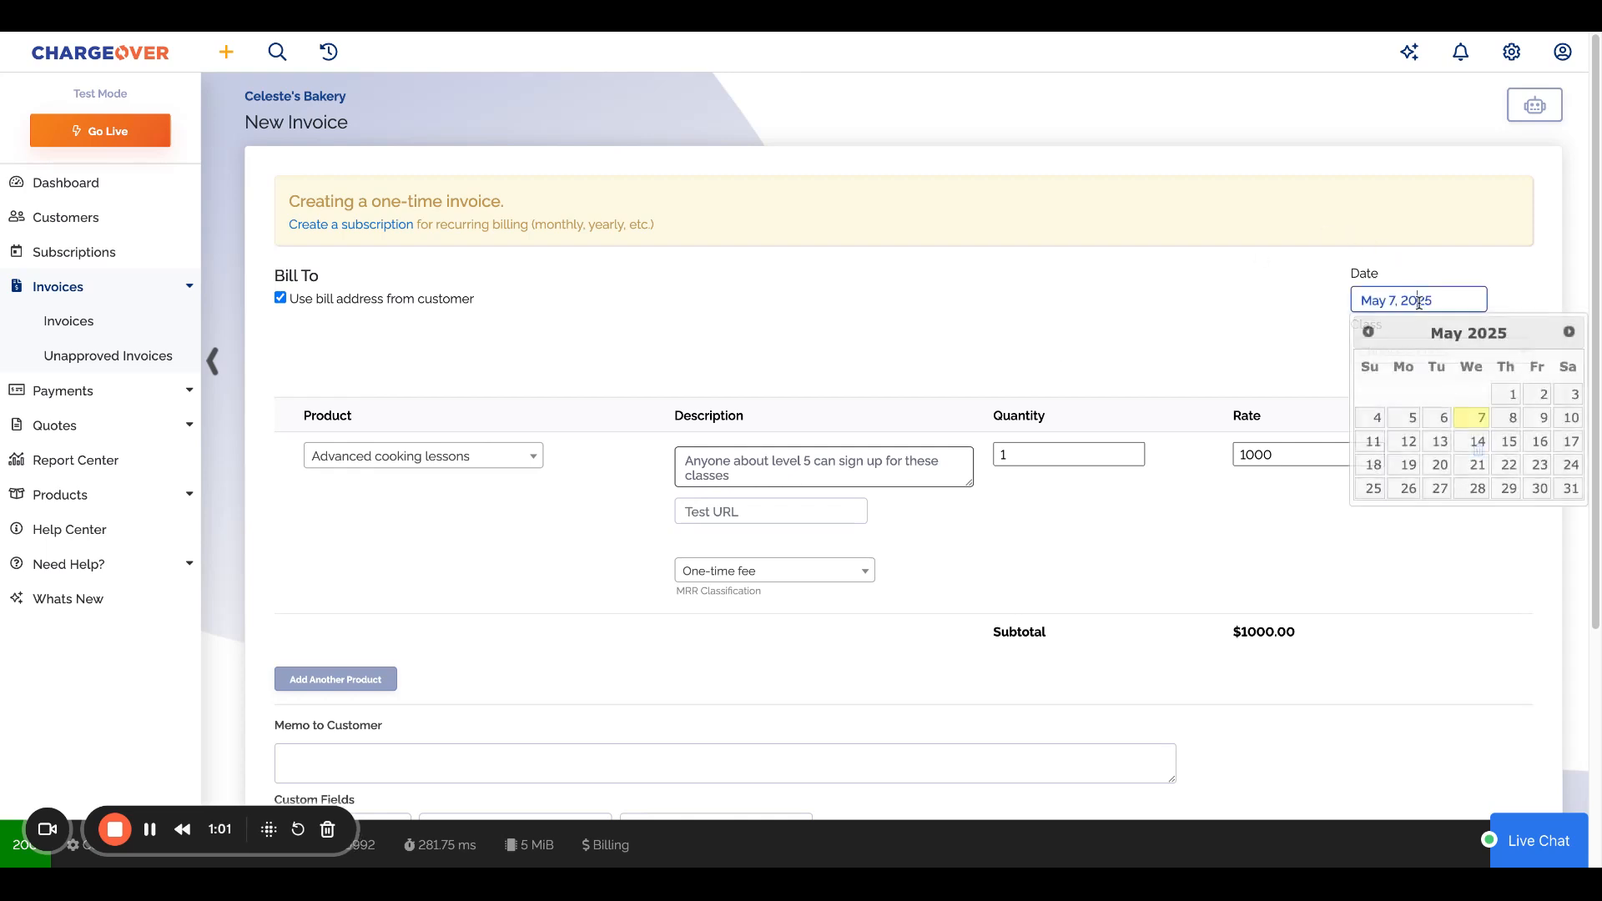
click(1570, 333)
click(1570, 333)
click(1570, 333)
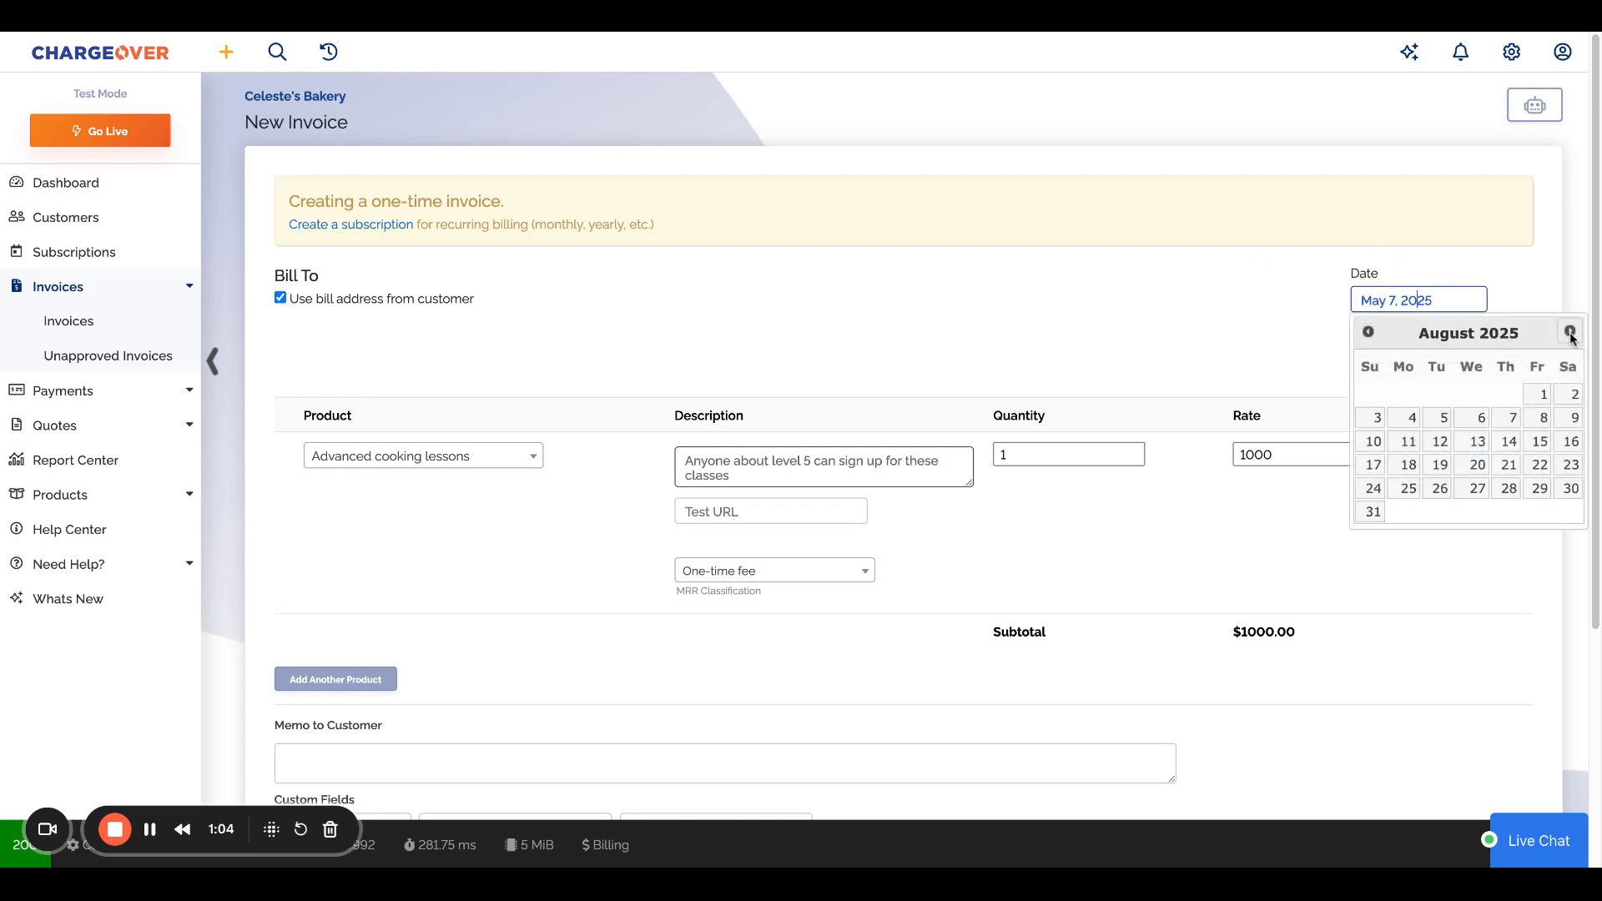
click(1570, 333)
click(1367, 333)
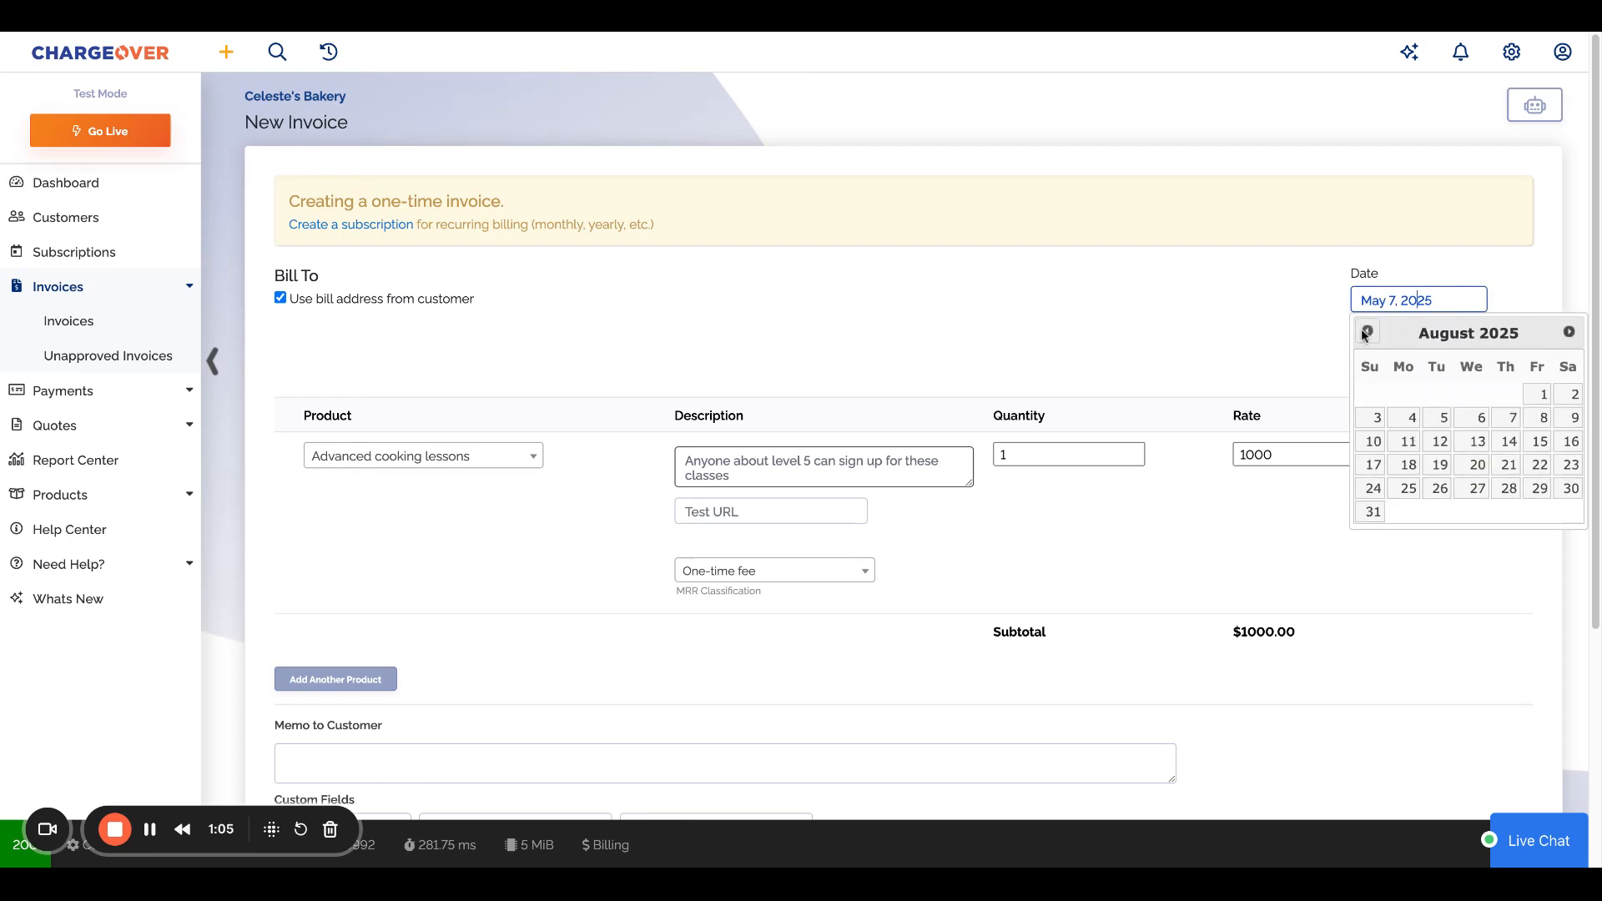
click(1373, 512)
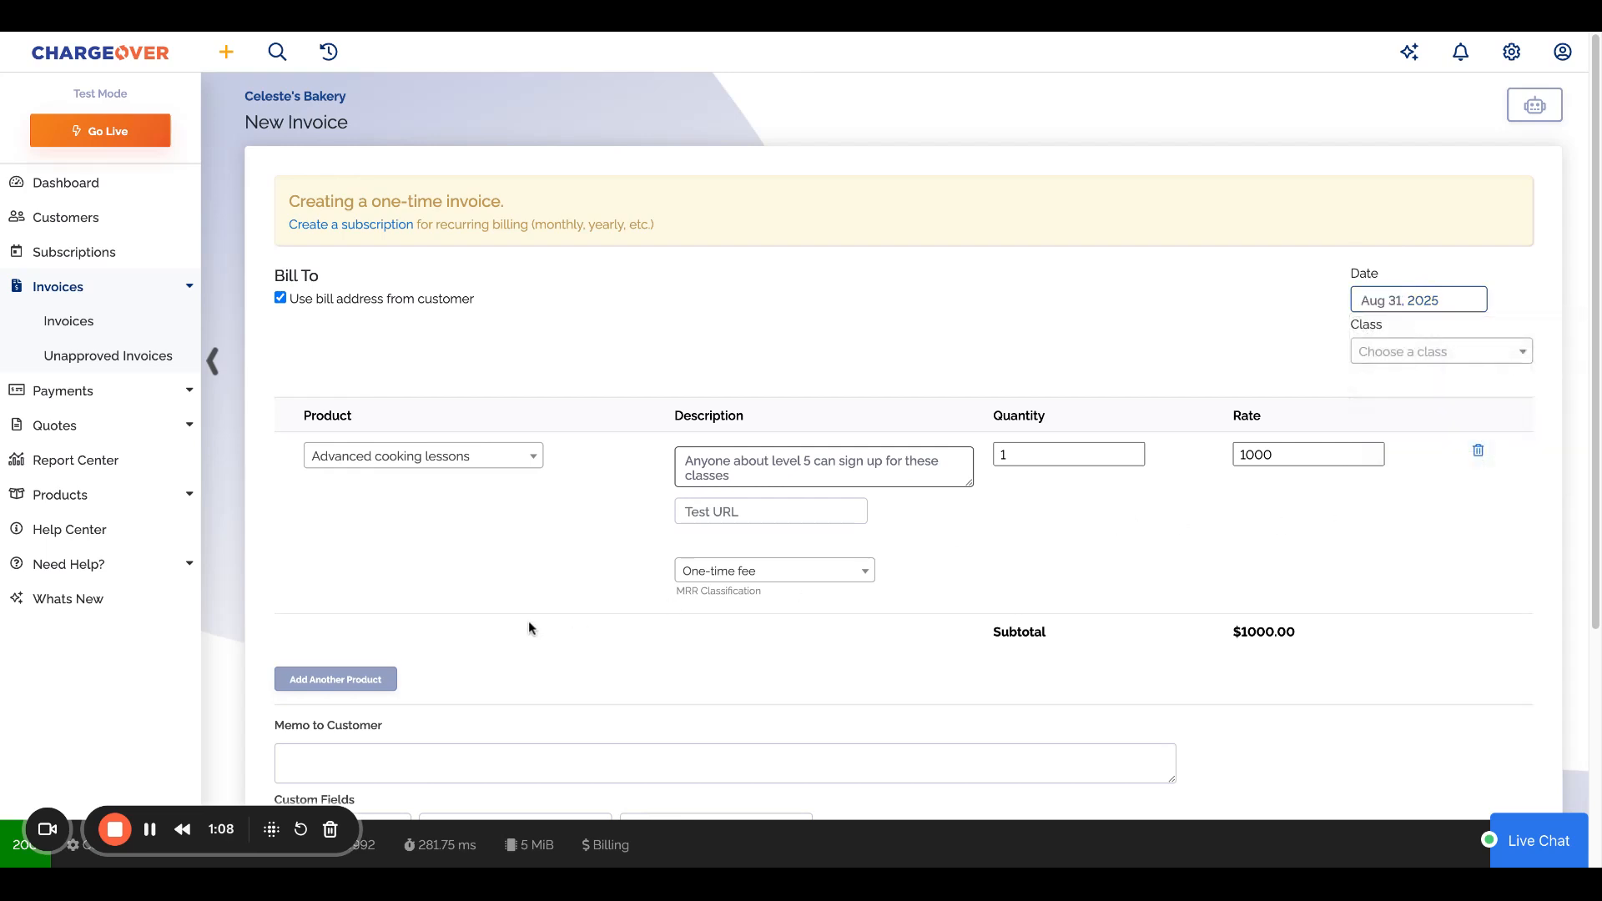
Step: Create the one-time invoice for Celeste's Bakery with the entered details
scroll(507, 625, down, 1)
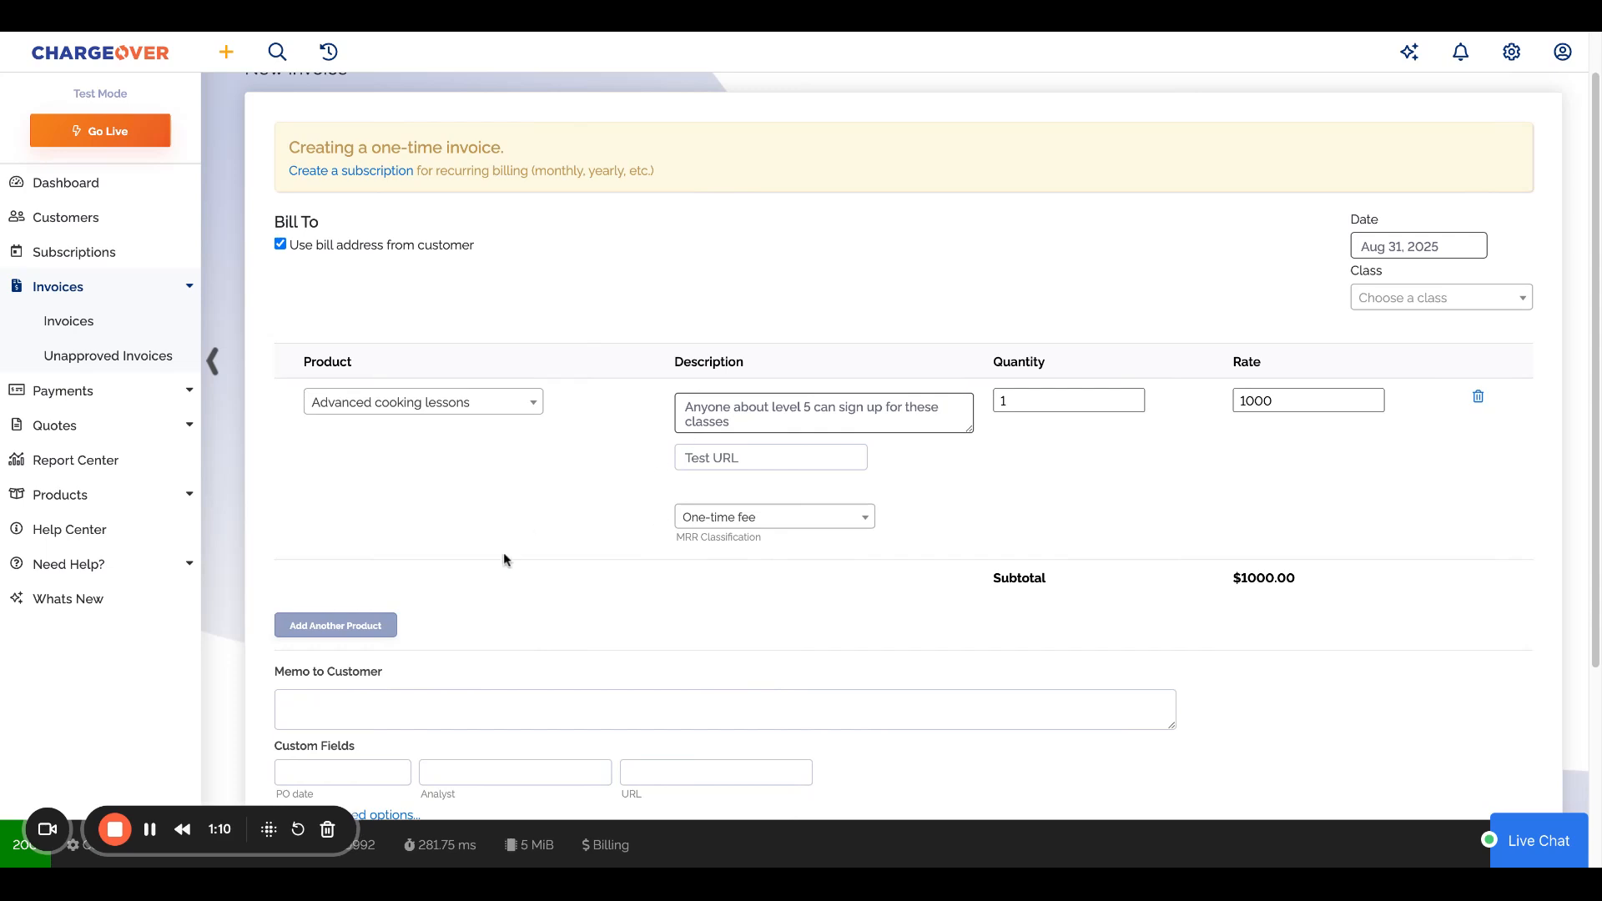
scroll(504, 557, down, 3)
click(302, 788)
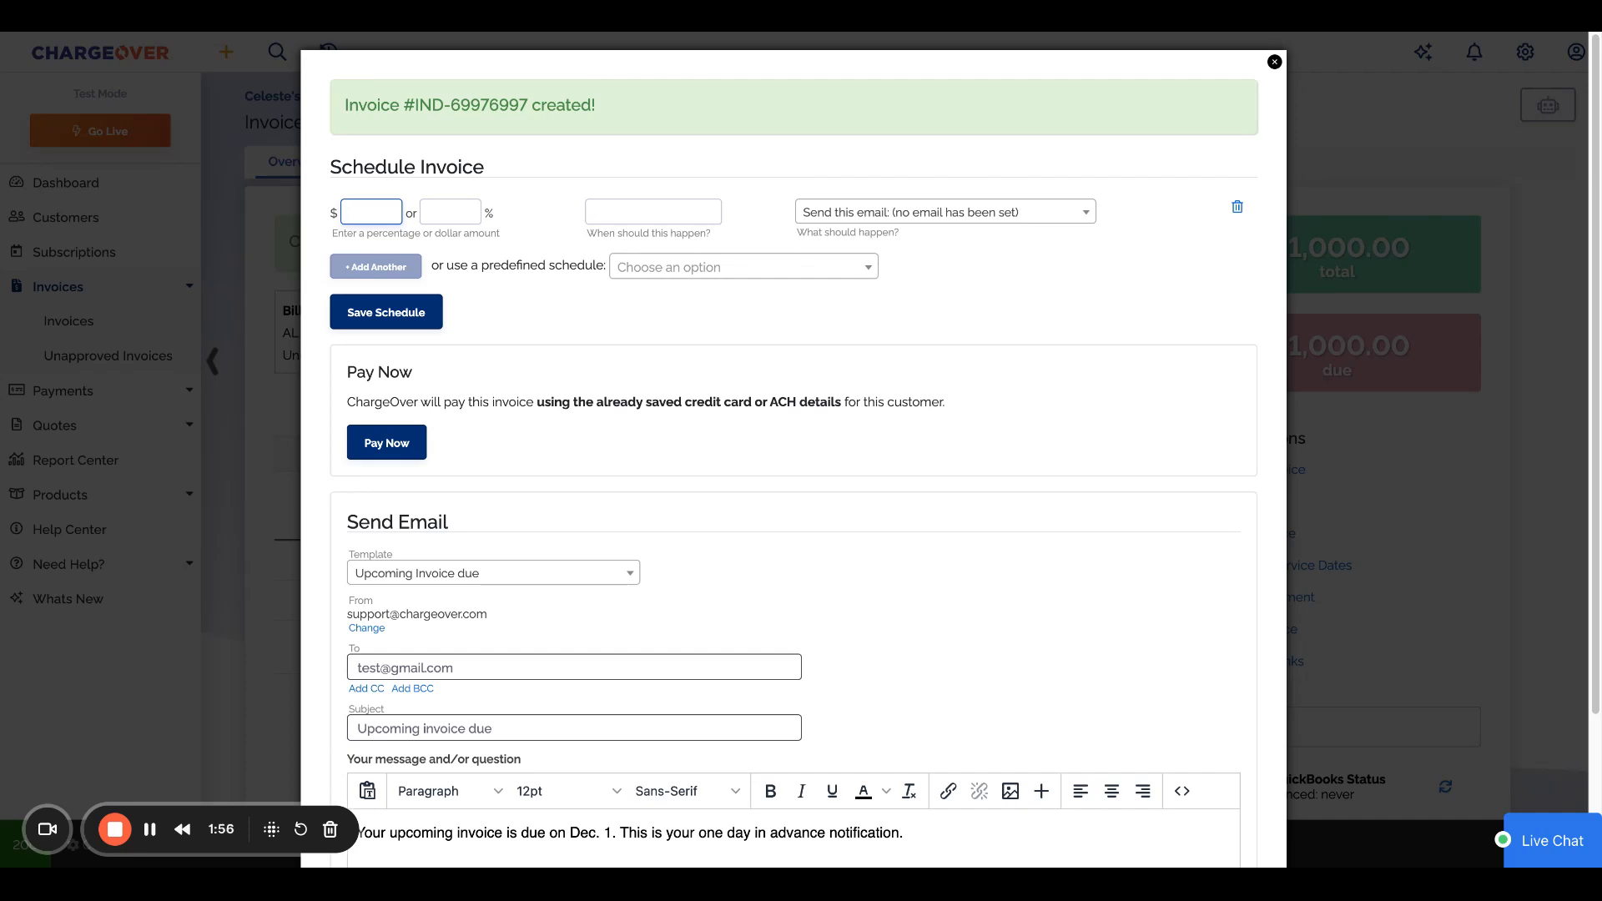
Step: Schedule the first payment of $250 for May 31, 2025, charged to the customer's saved Visa card
text(250)
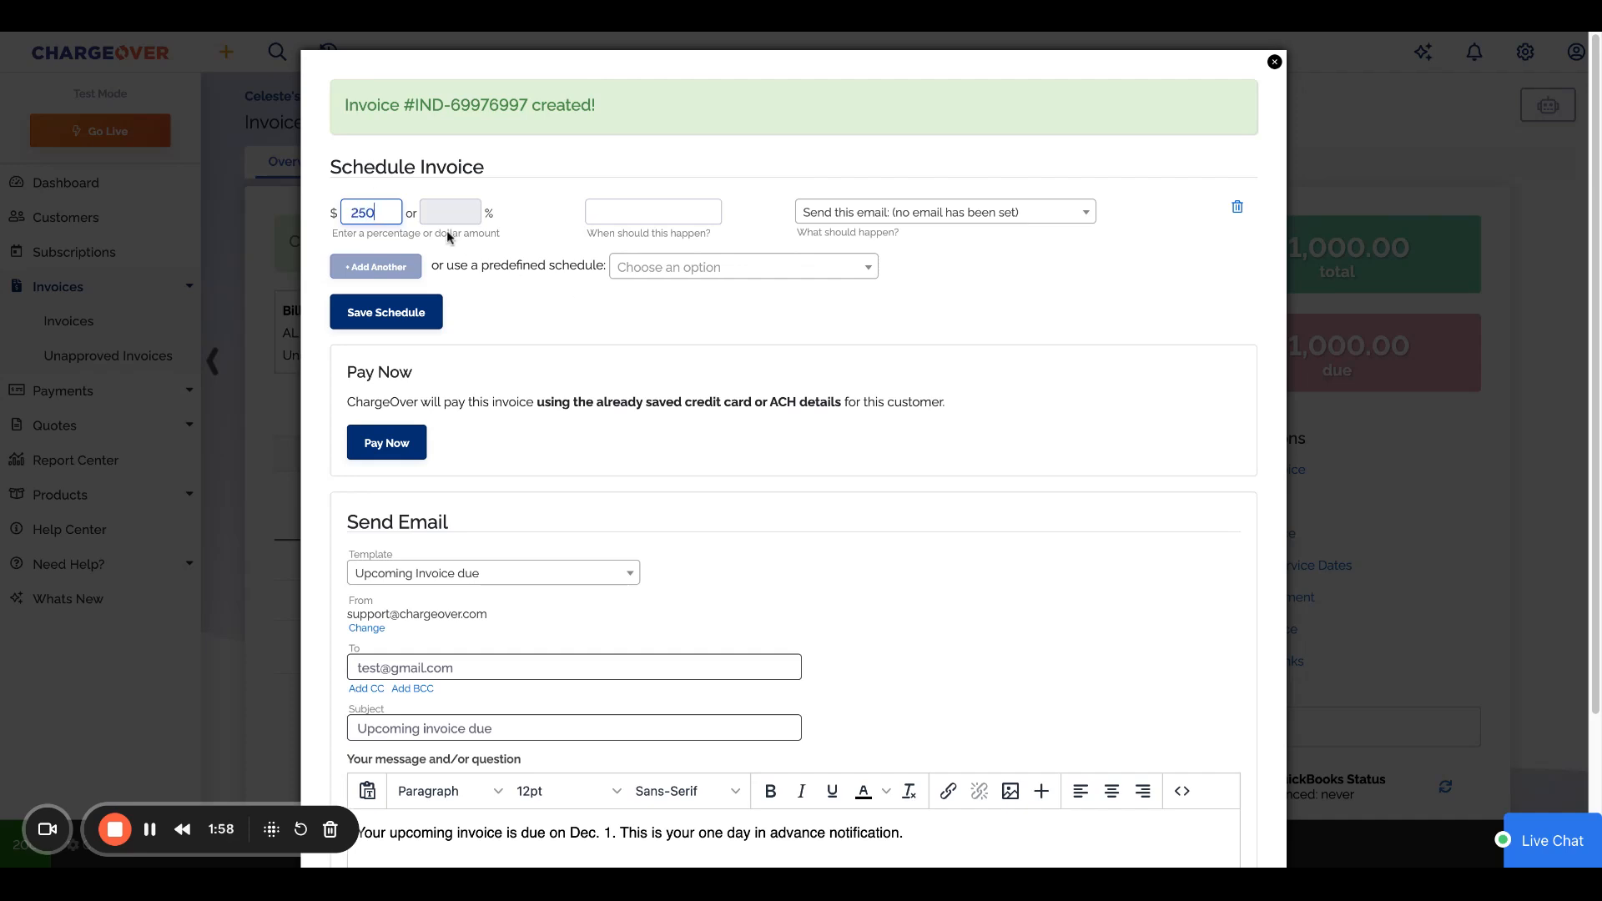
click(655, 217)
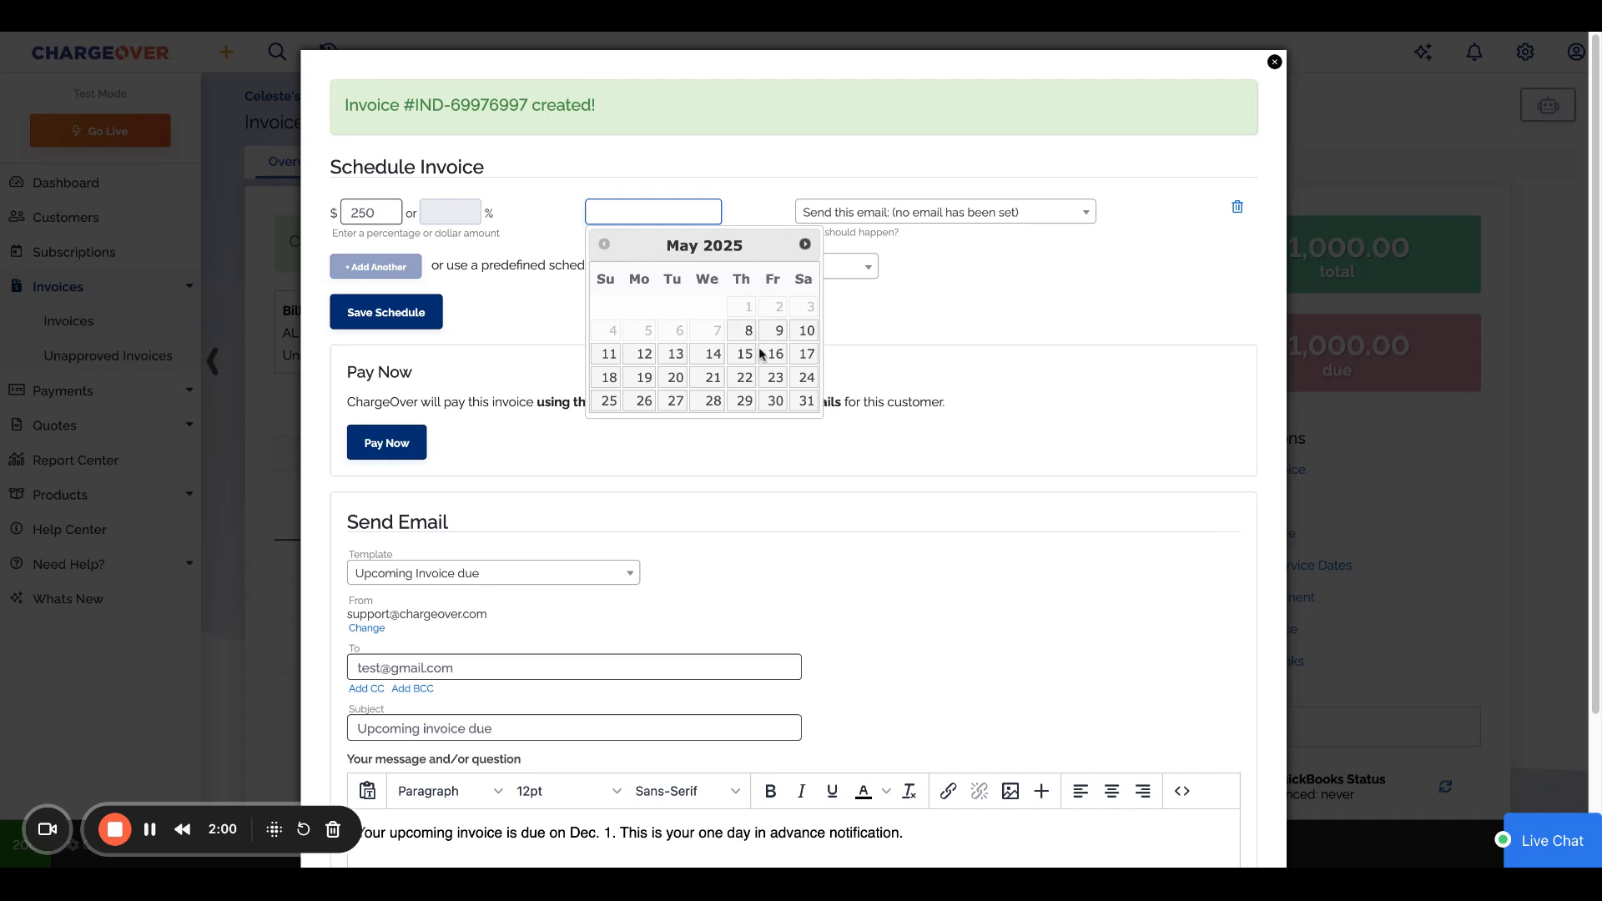
click(804, 401)
click(844, 226)
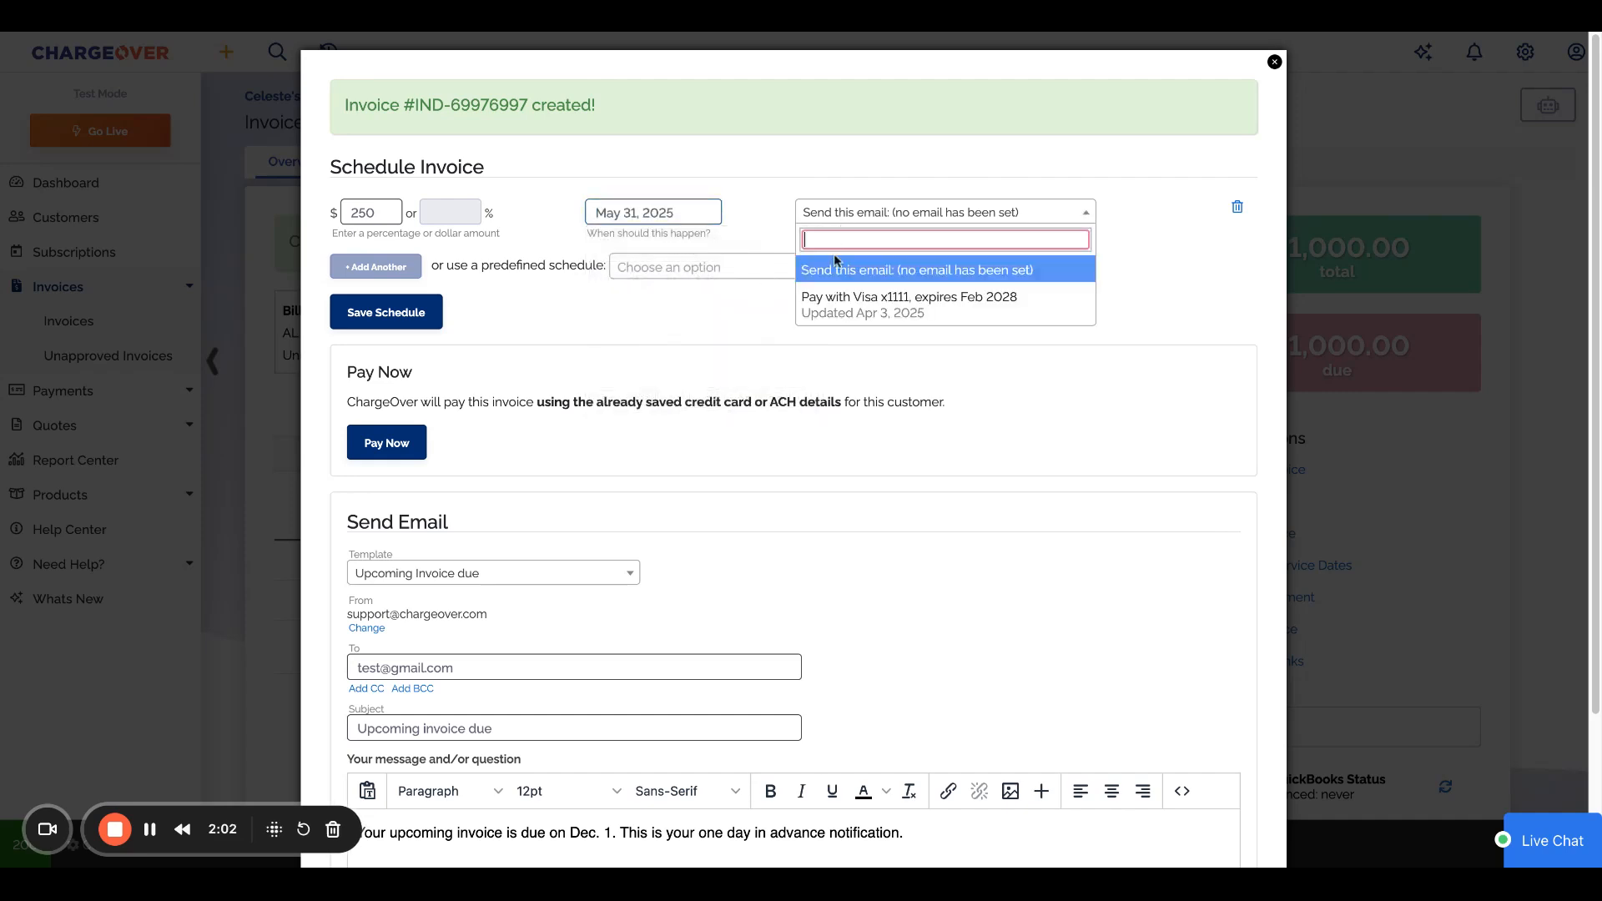
click(826, 299)
Step: Add a second scheduled payment of $250 for Jun 30, 2025, keeping the saved Visa card as payment method
click(375, 267)
click(368, 274)
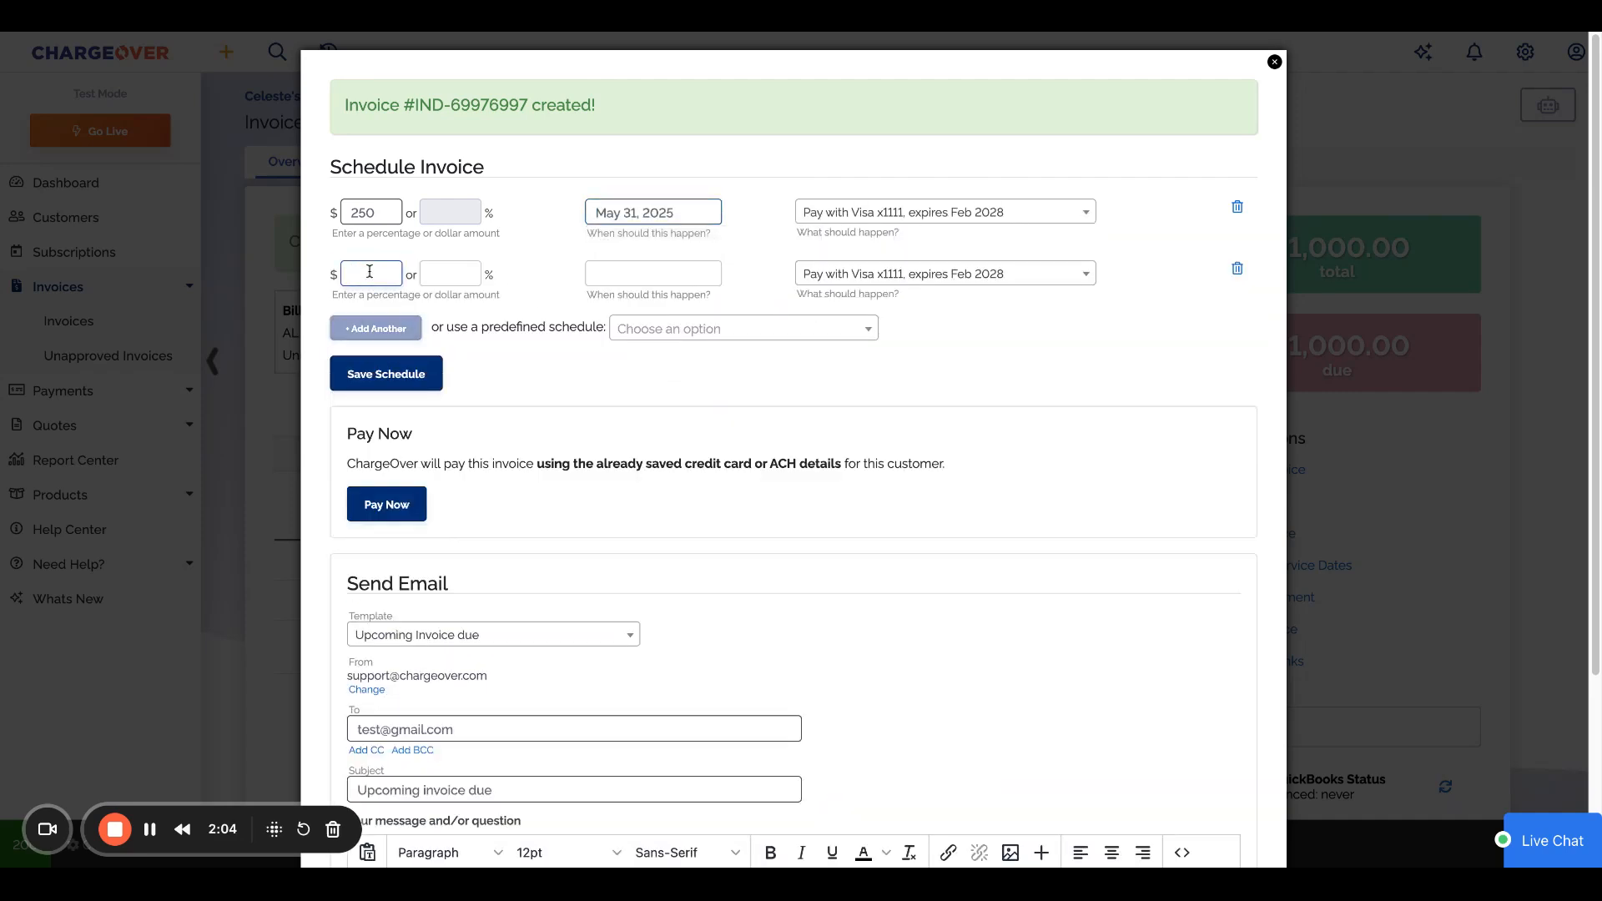
text(250)
click(621, 272)
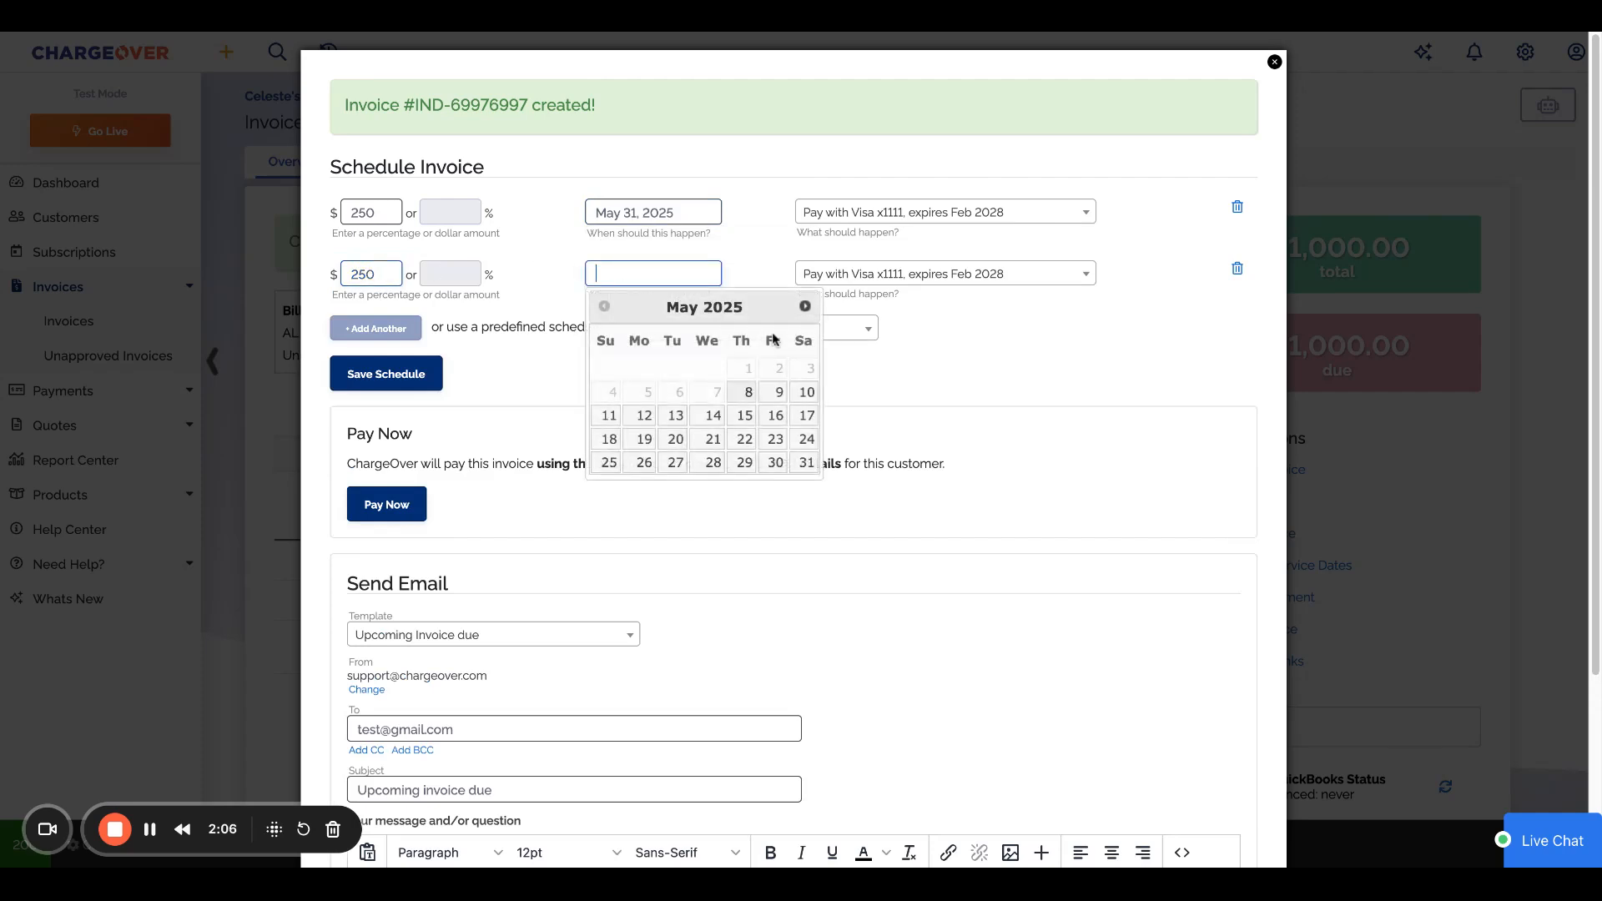
click(805, 308)
click(640, 465)
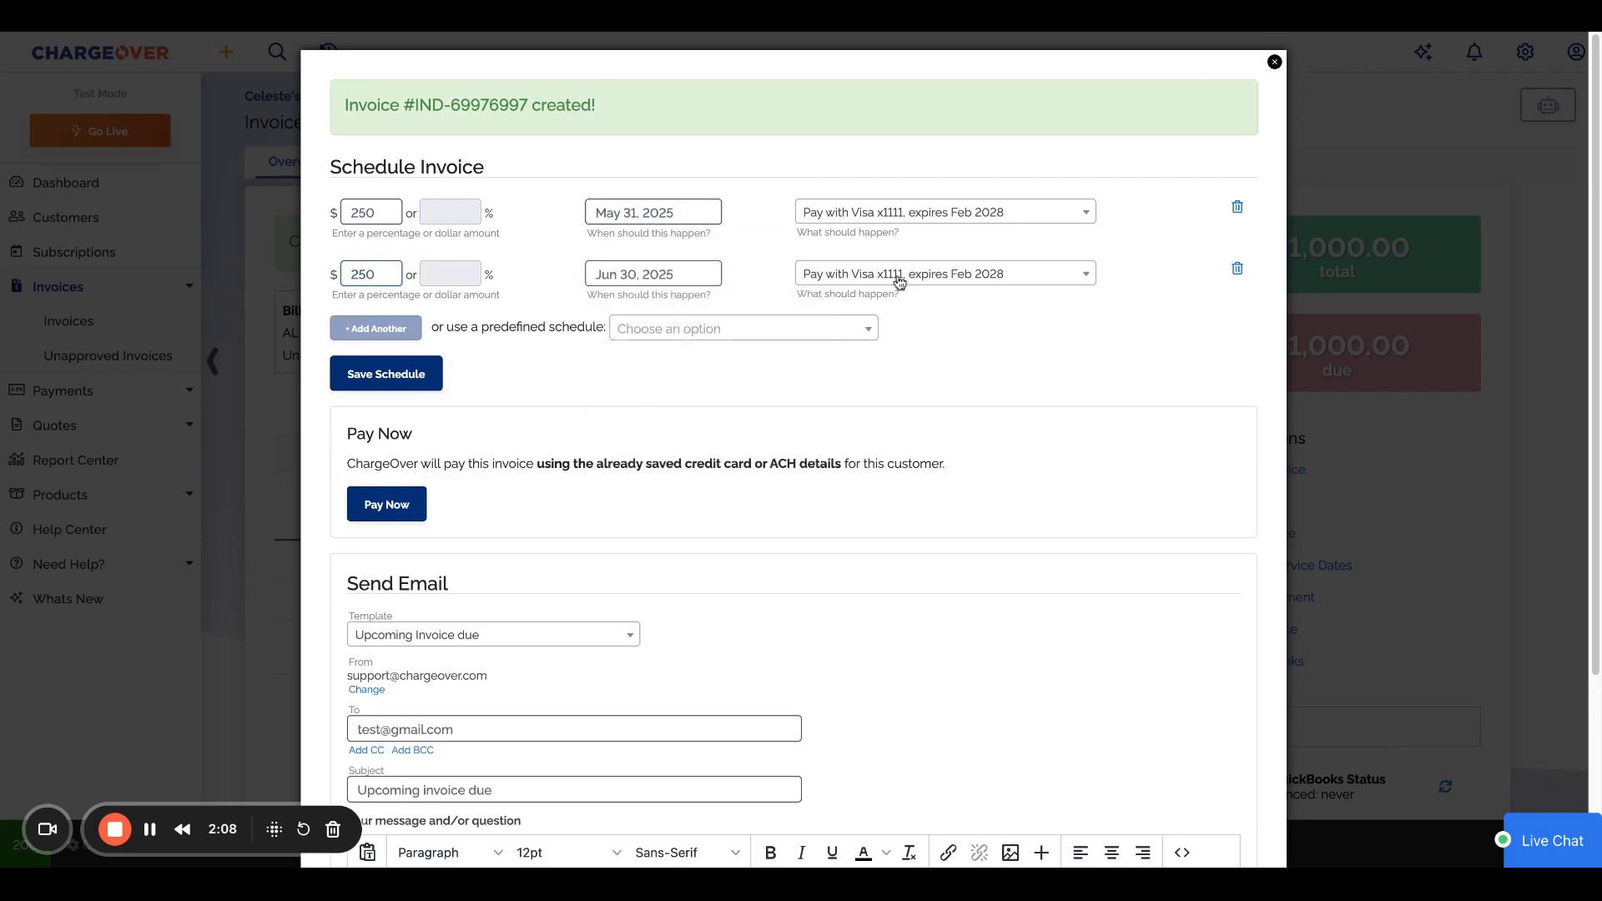
click(899, 278)
click(730, 303)
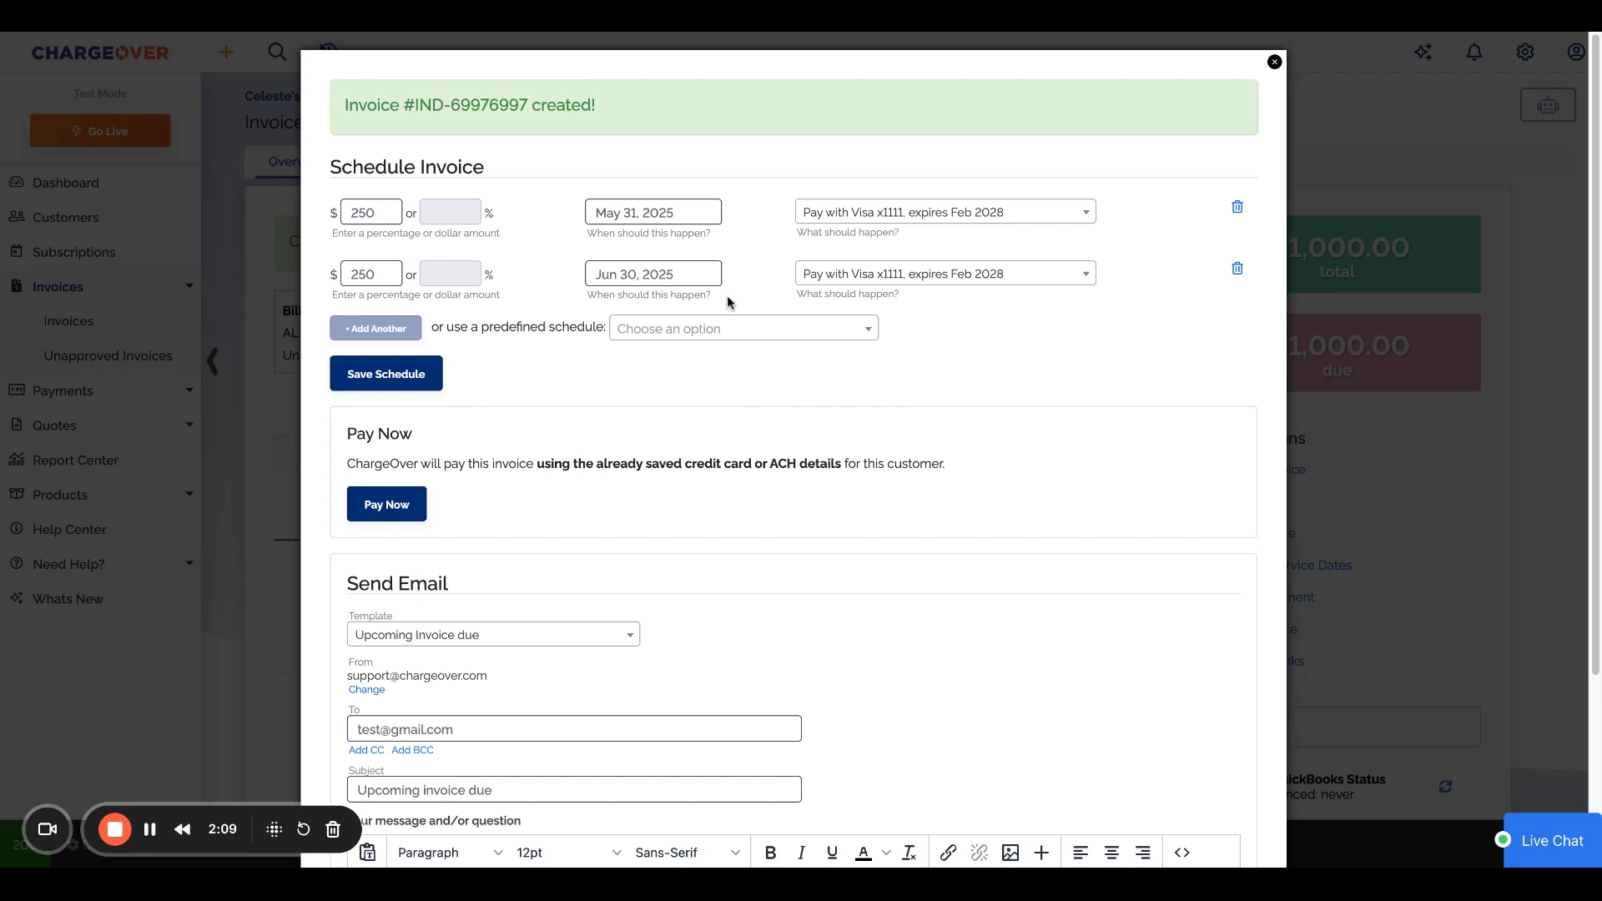
Step: Add a third scheduled payment of $250 for Jul 31, 2025
click(375, 328)
click(367, 328)
text(250)
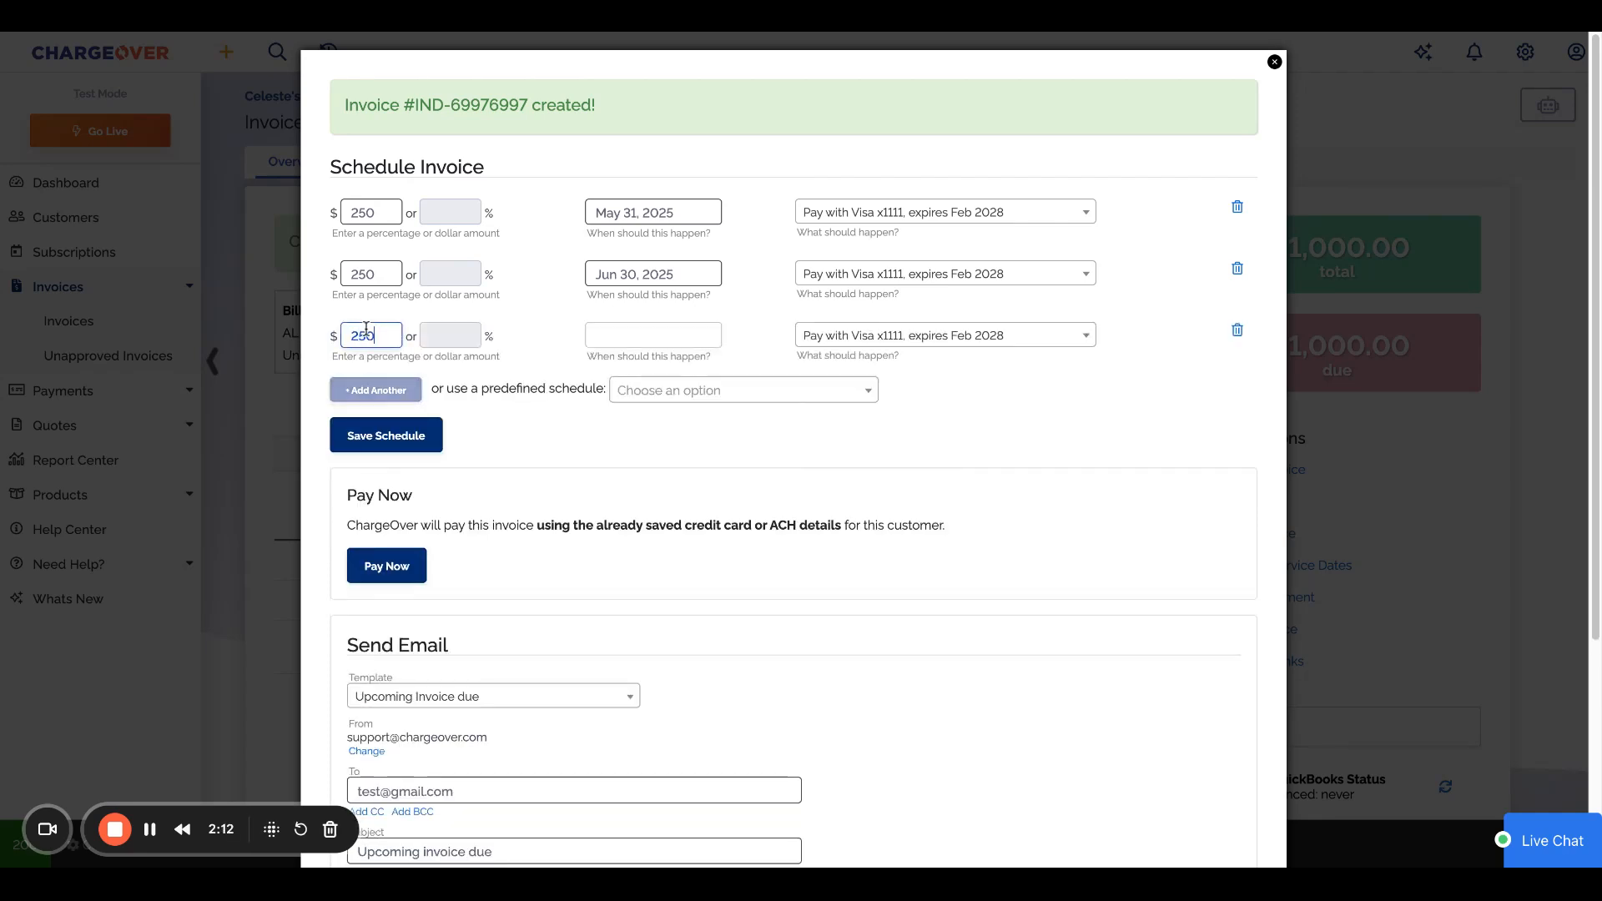
click(627, 340)
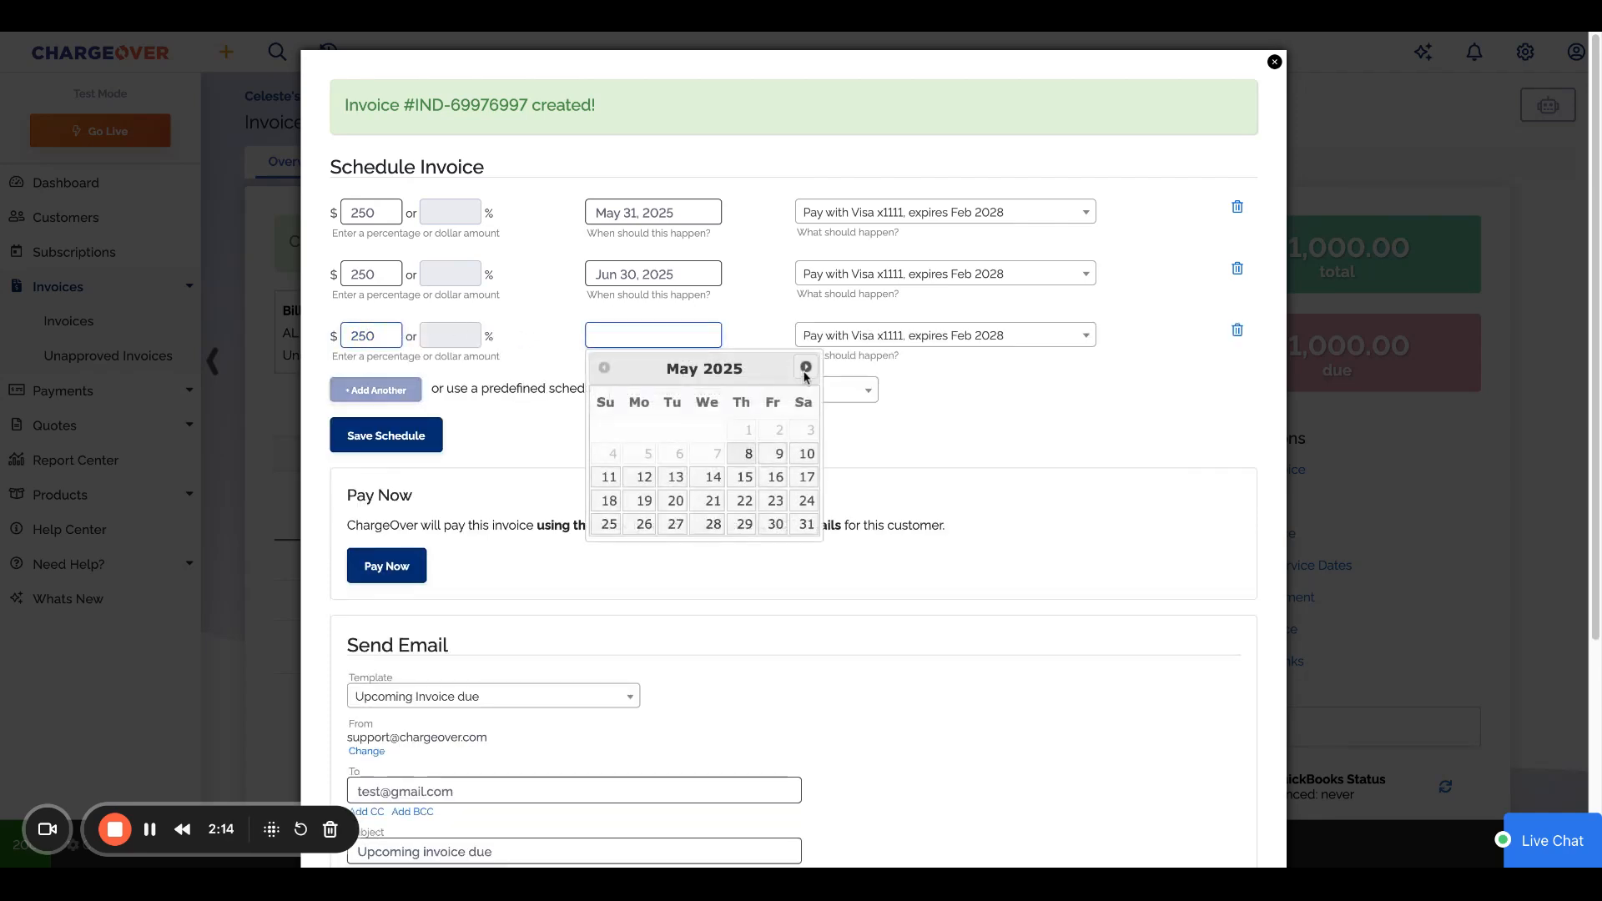
click(805, 370)
click(805, 371)
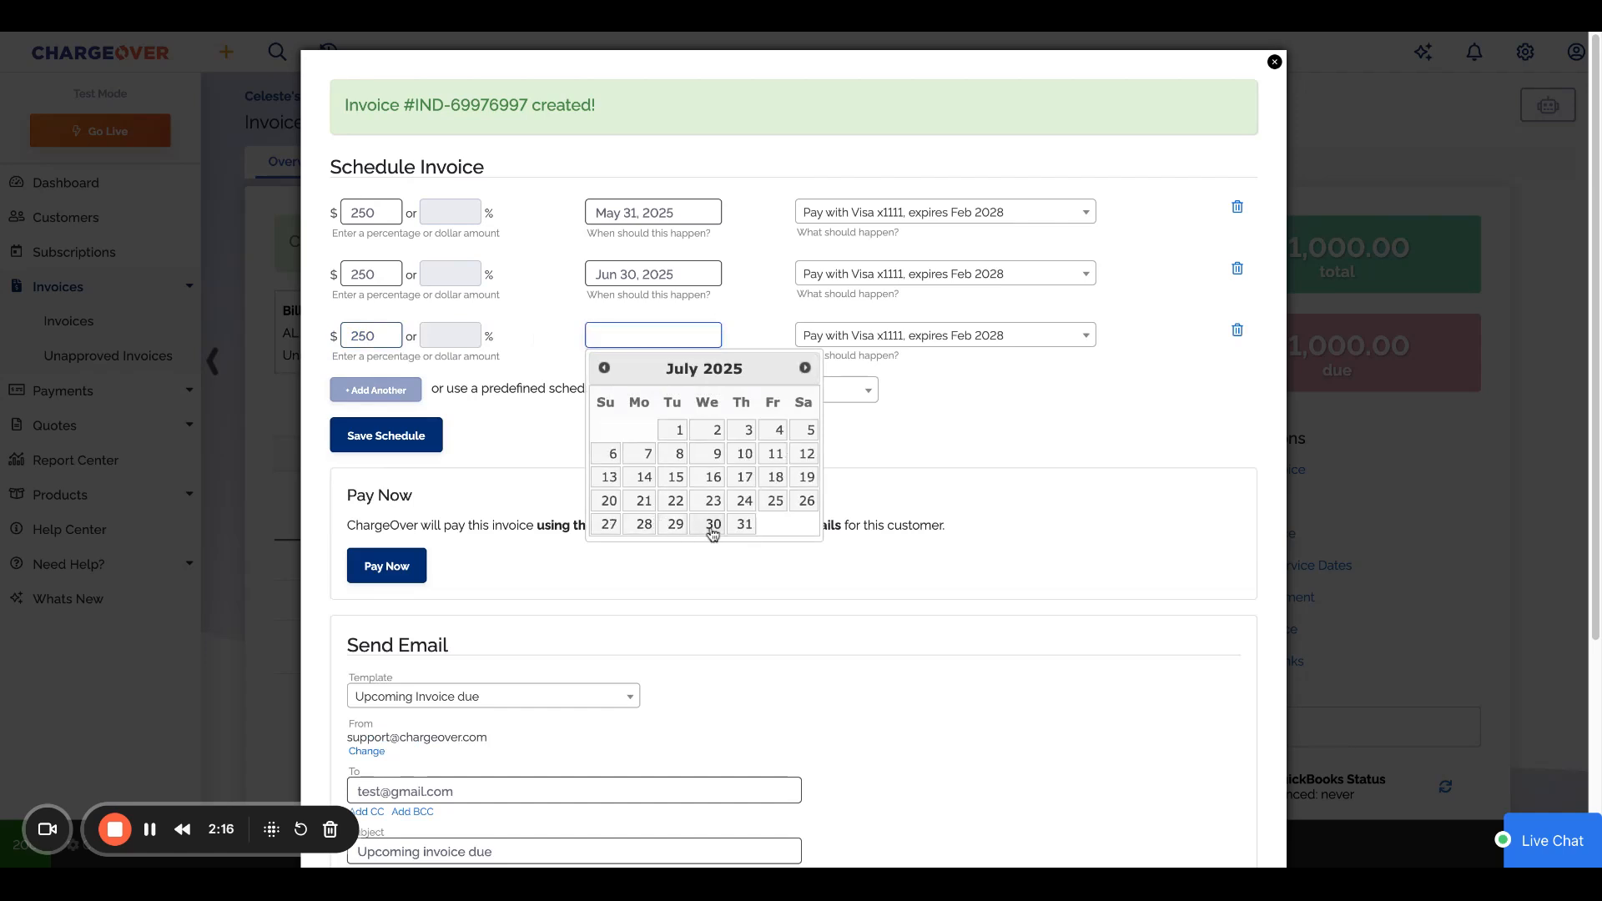
click(743, 525)
Step: Add a fourth scheduled payment of $250 for Aug 31, 2025
click(384, 390)
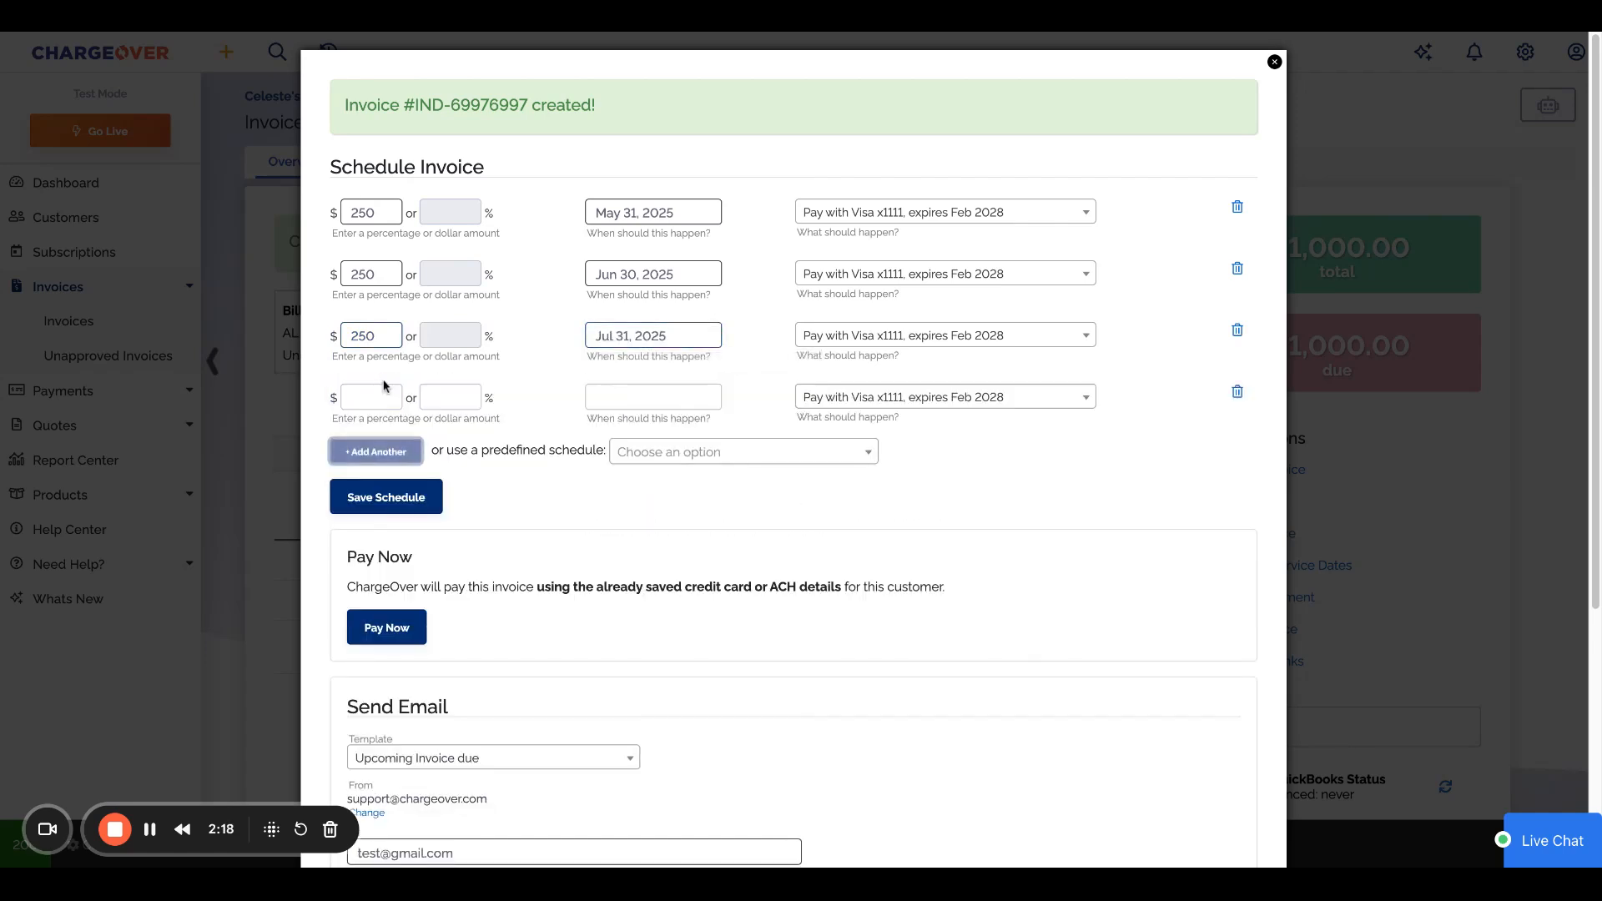
click(382, 394)
text(250)
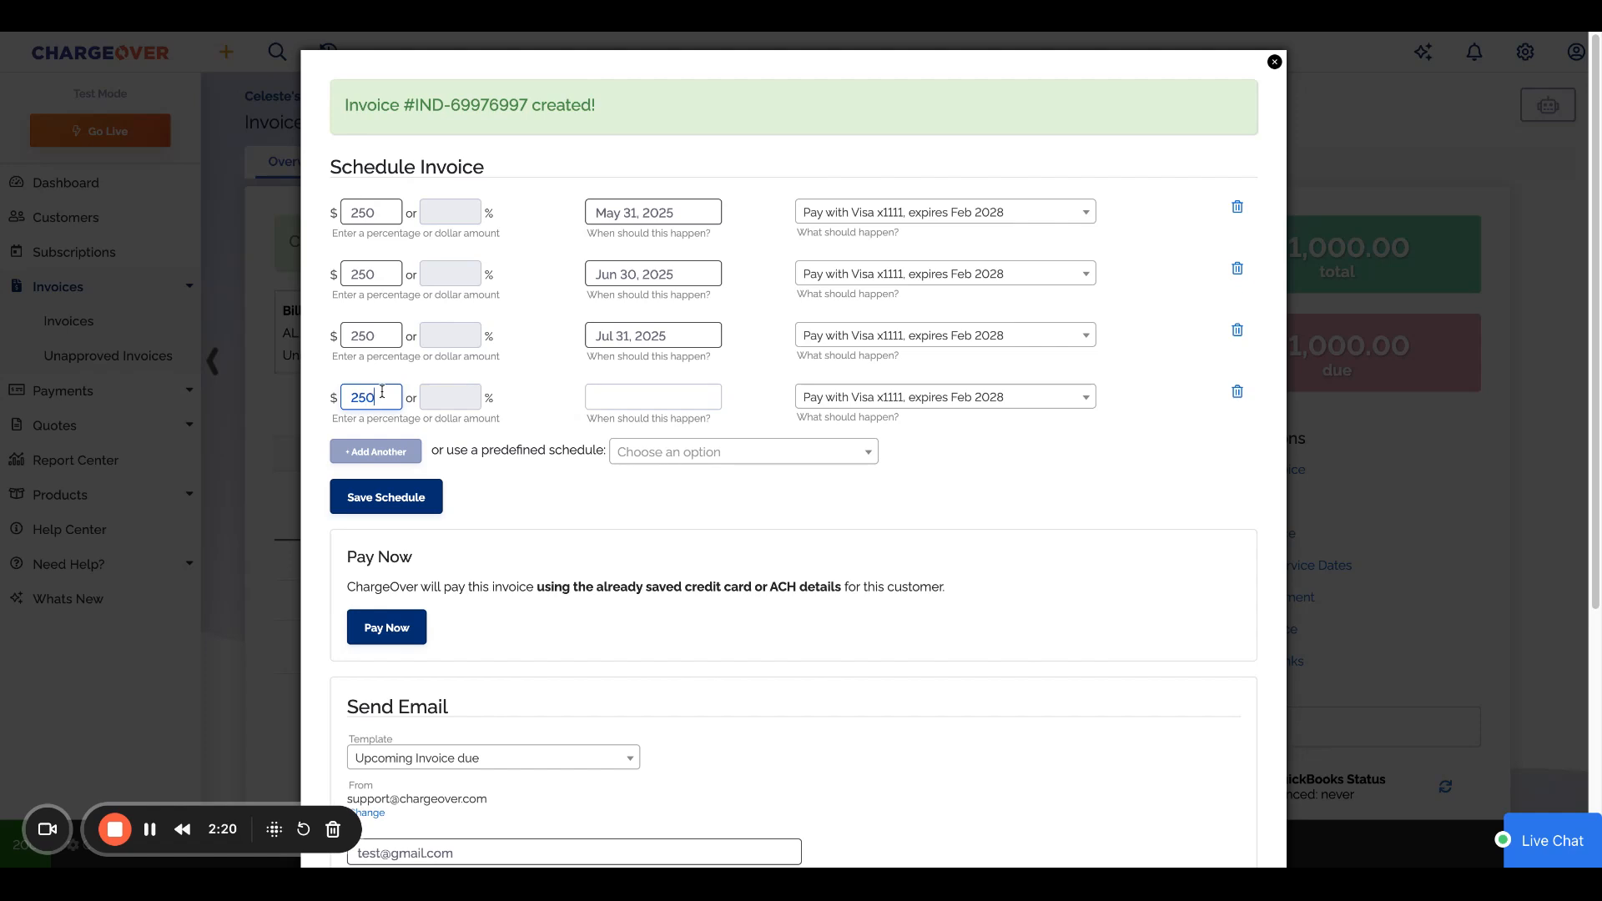
click(617, 396)
click(805, 430)
click(805, 431)
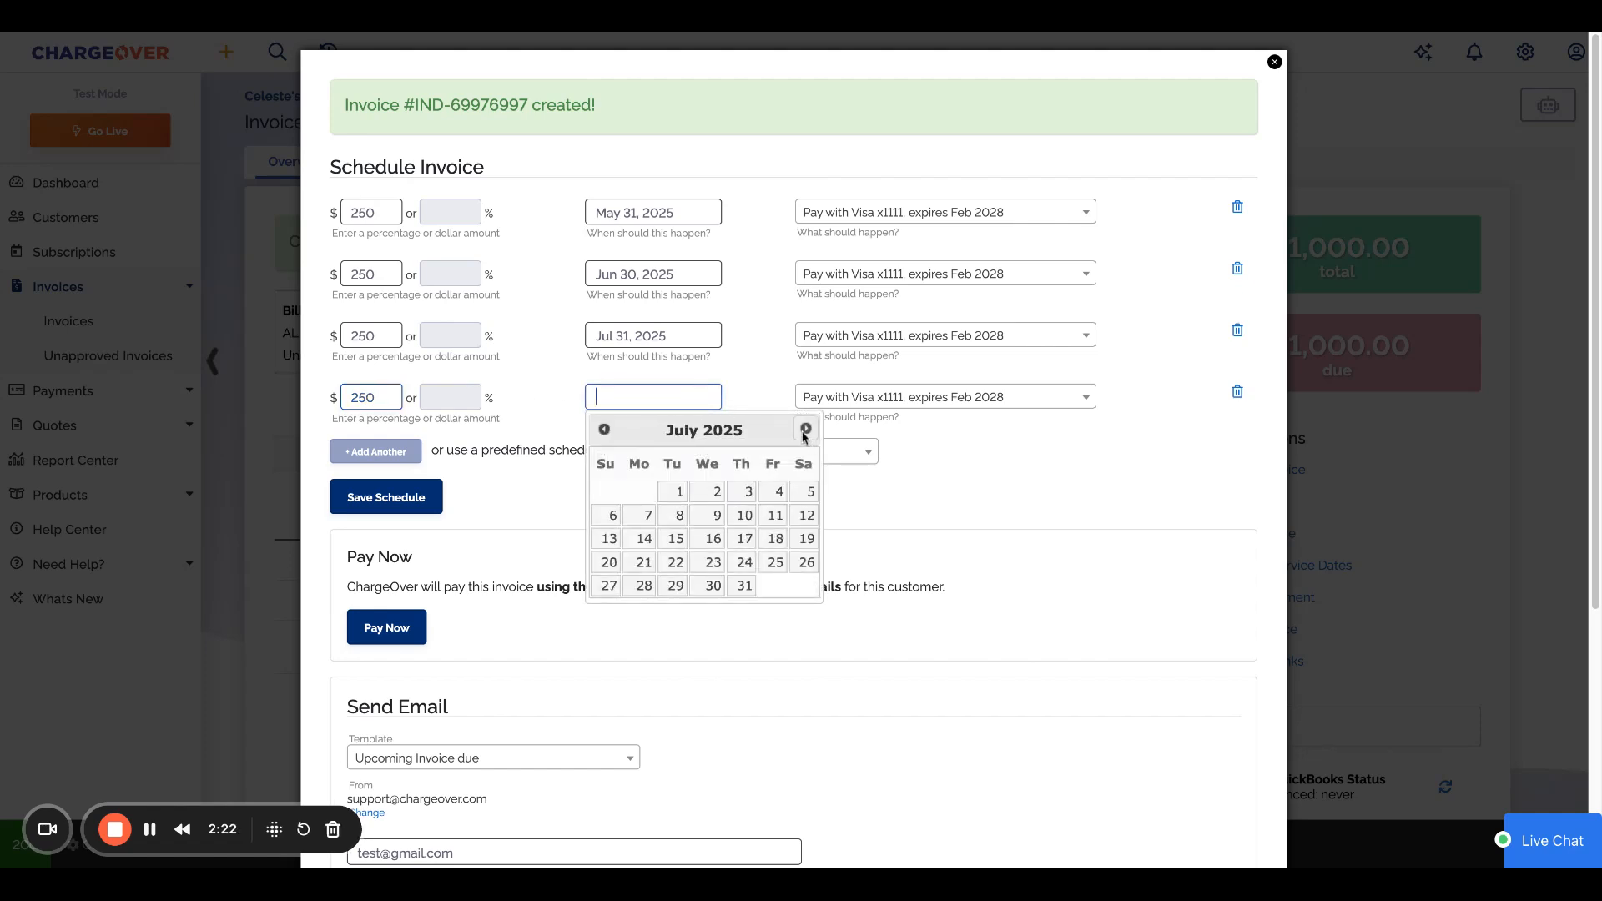
click(805, 430)
click(609, 609)
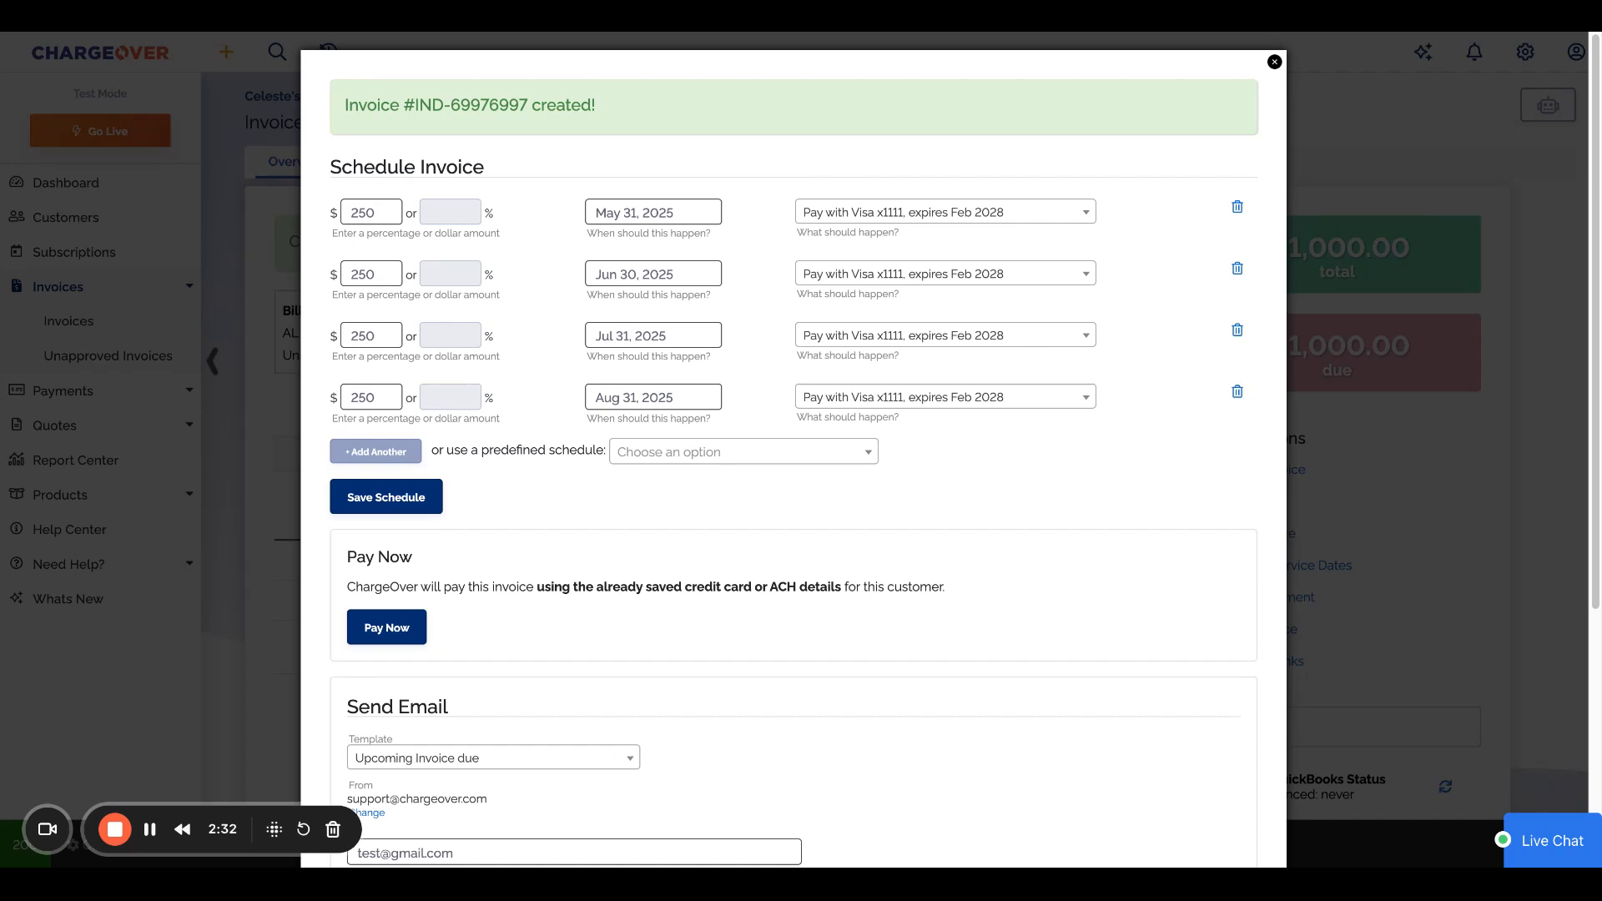
Step: Save the invoice's payment schedule and reopen it from the invoice to review the scheduled payments
click(422, 501)
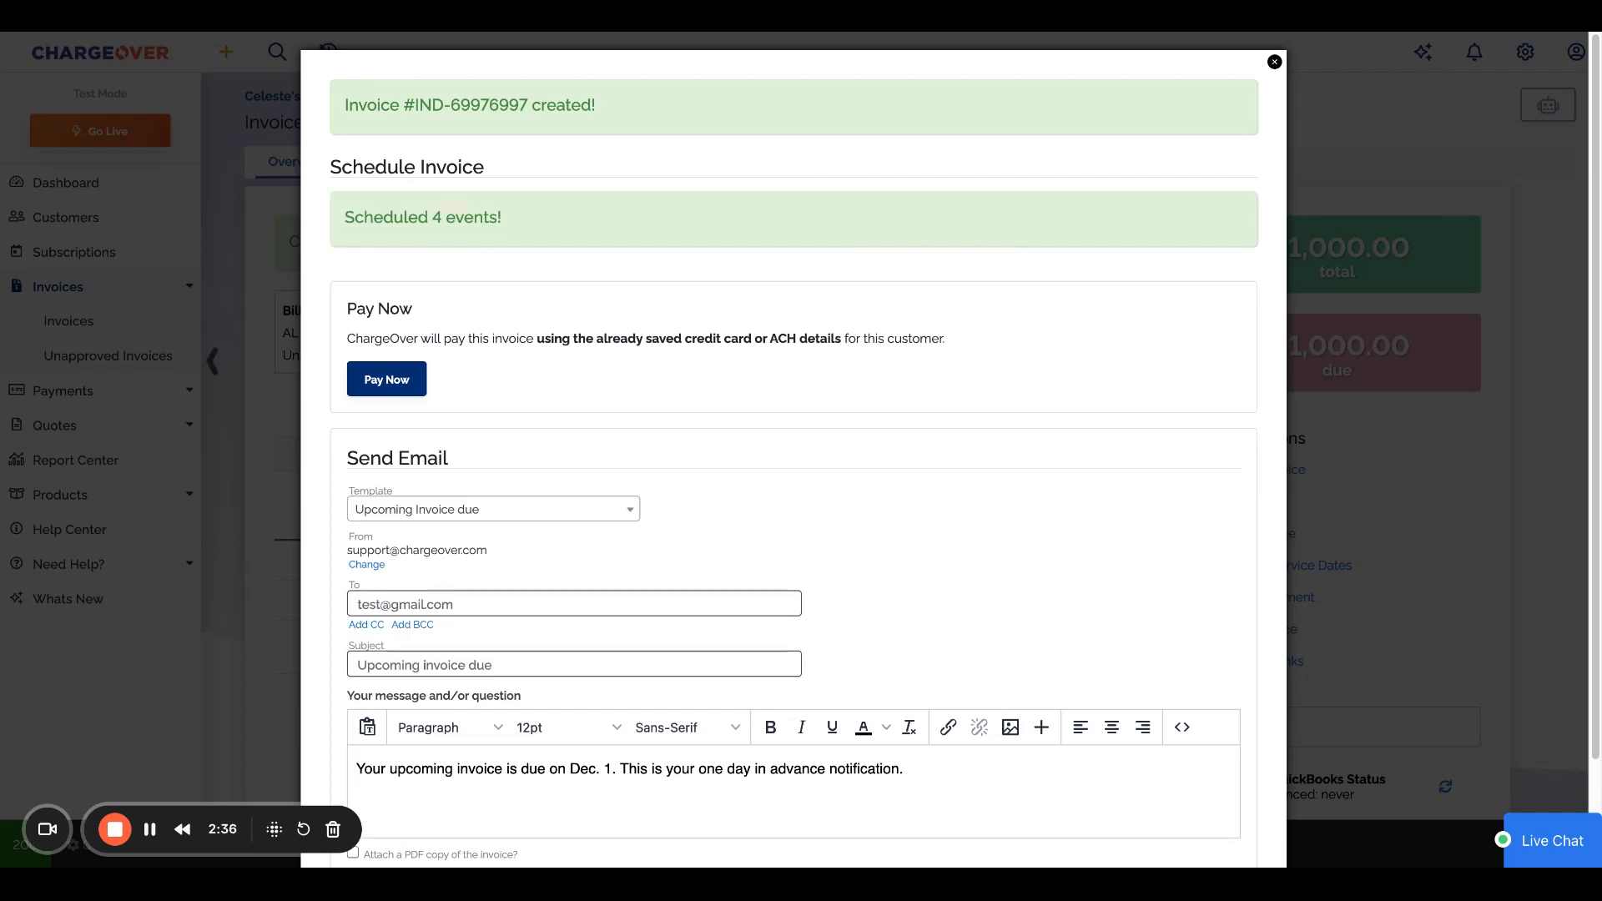
click(1274, 62)
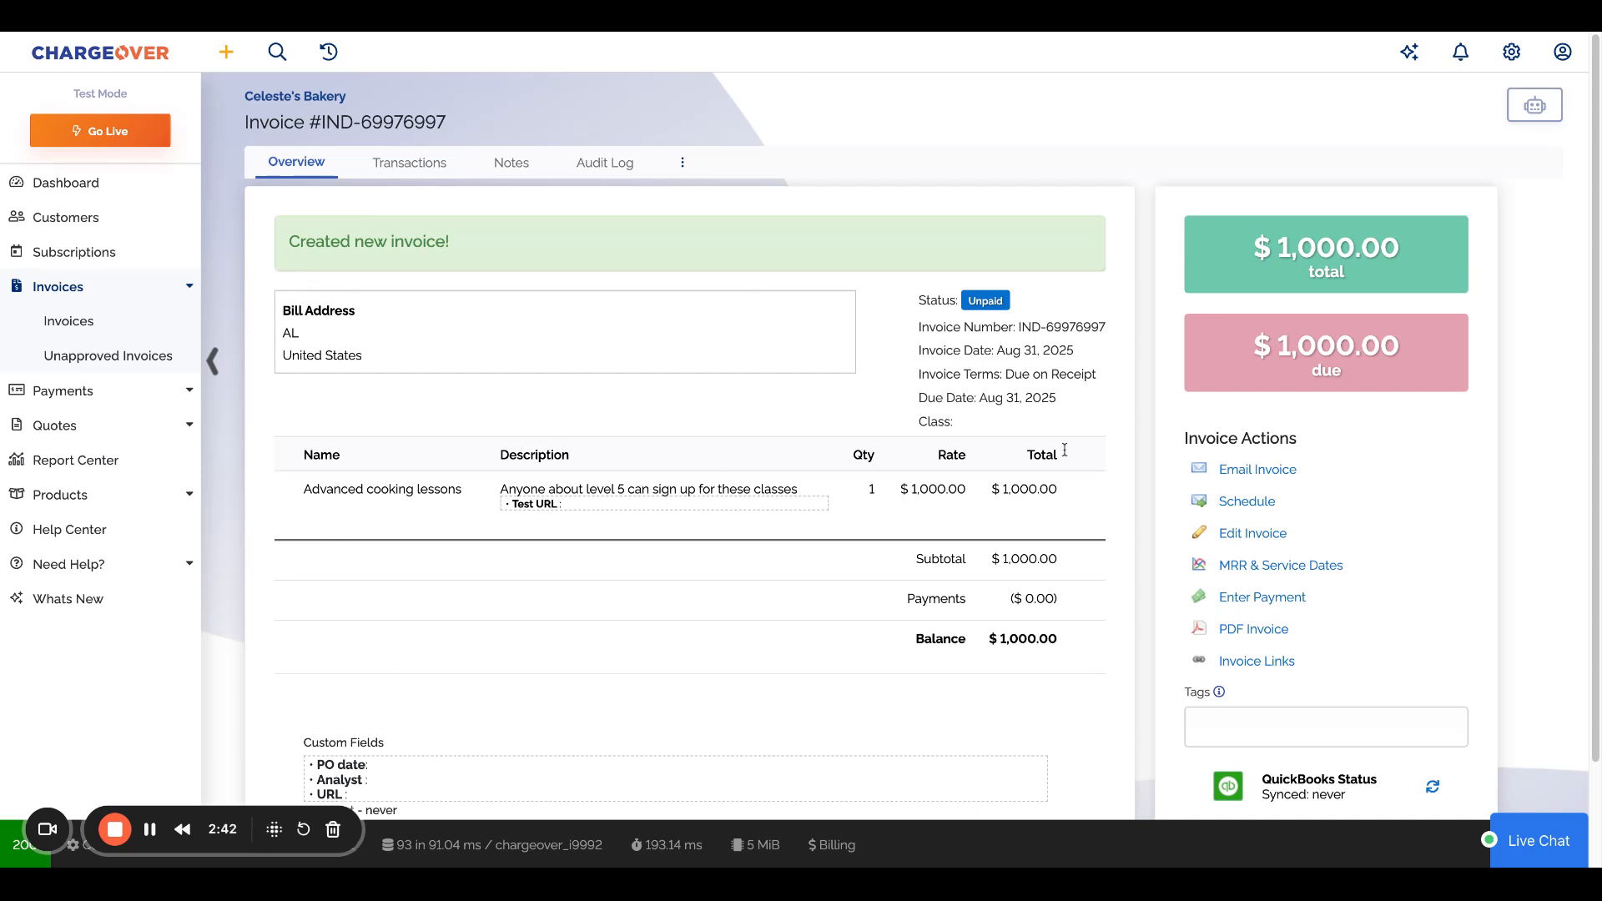
click(1252, 502)
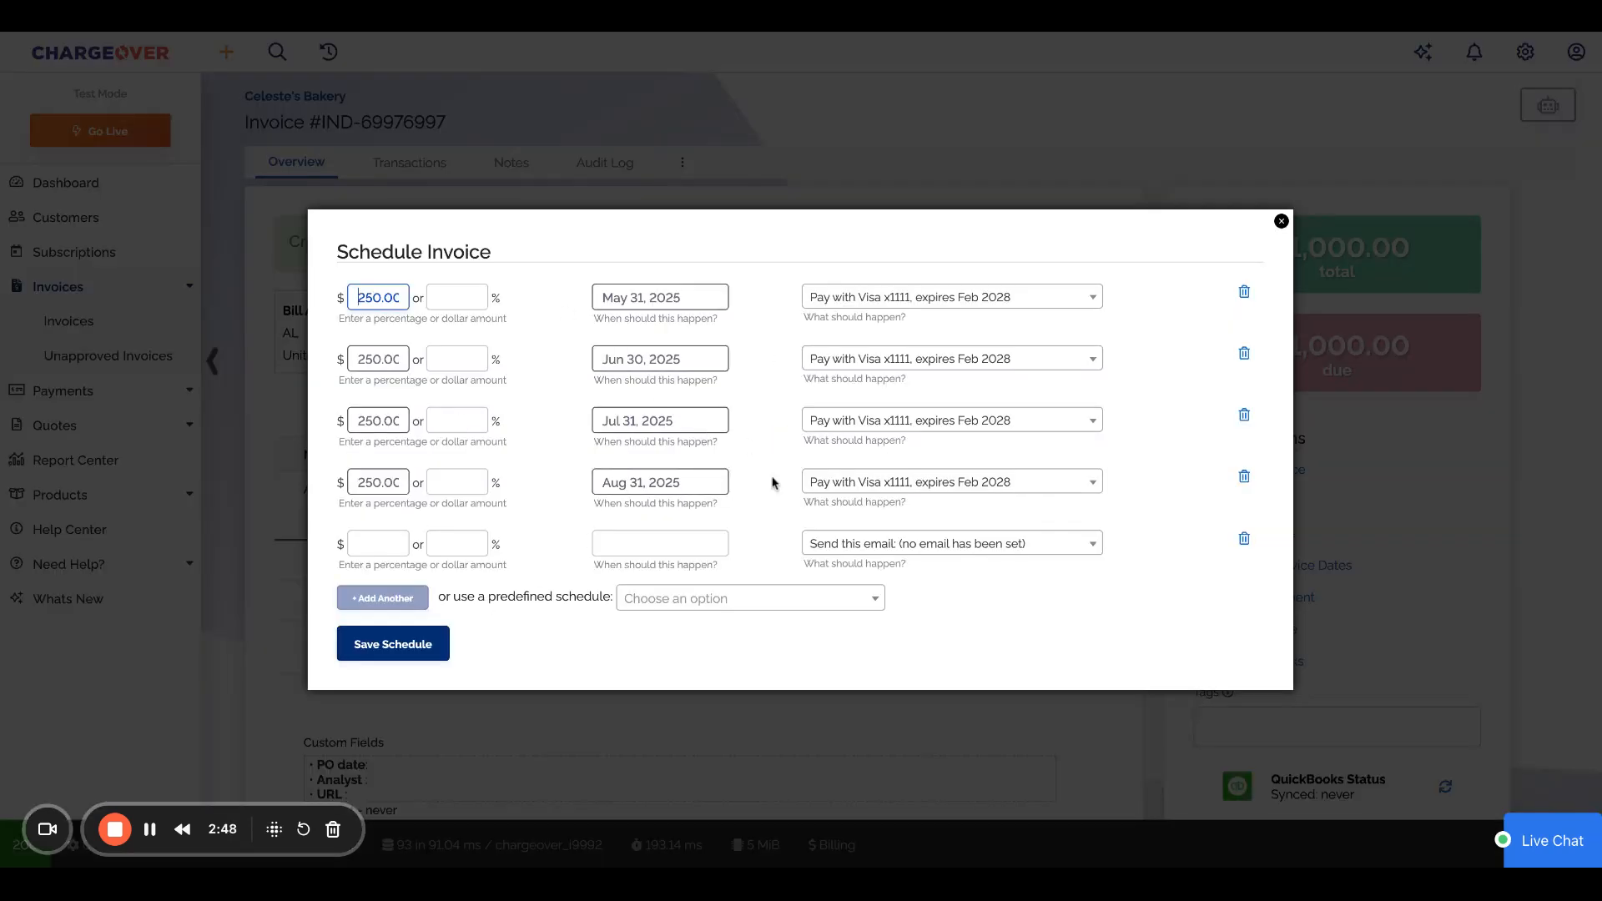
click(1282, 223)
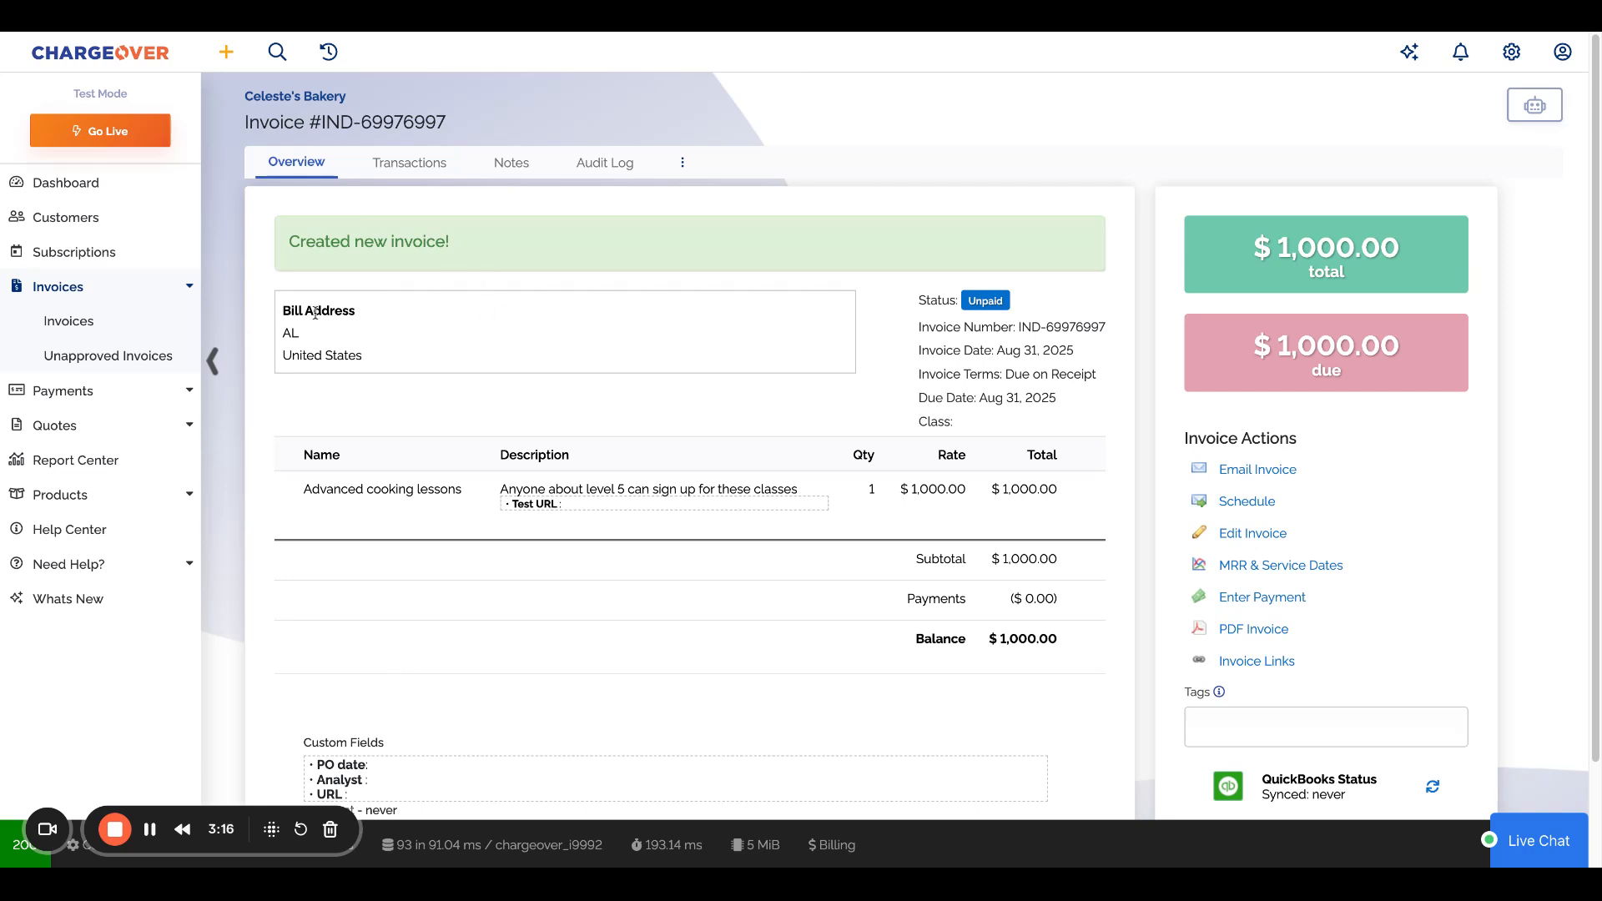
Step: Open the invoices list and filter it to customers containing "Celeste's Bakery"
click(144, 322)
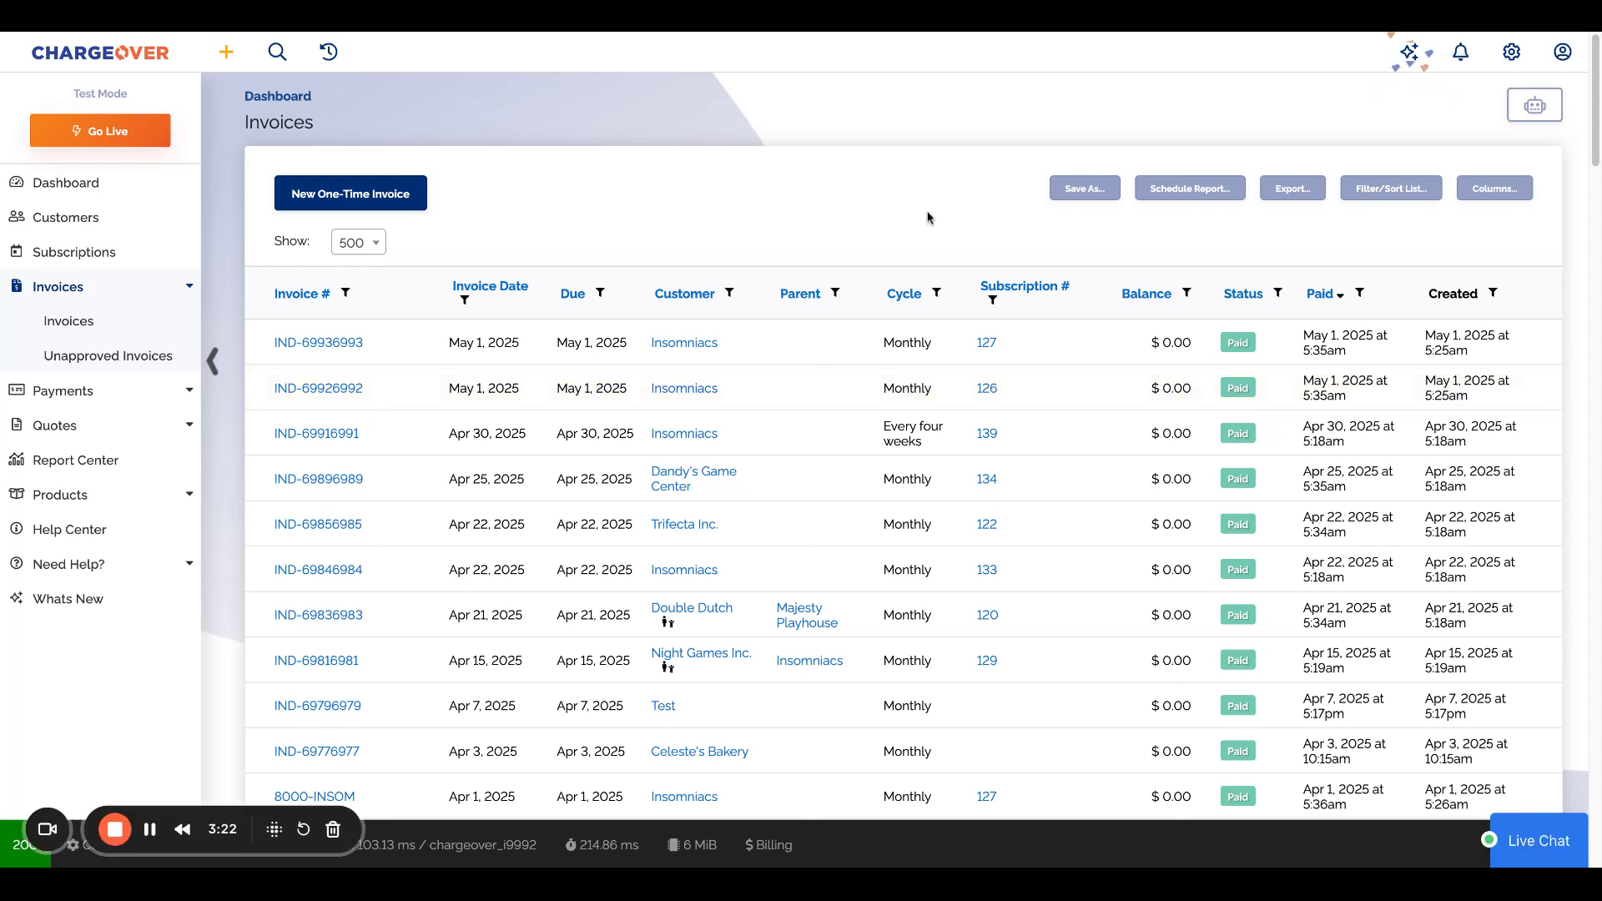
click(730, 295)
text(C)
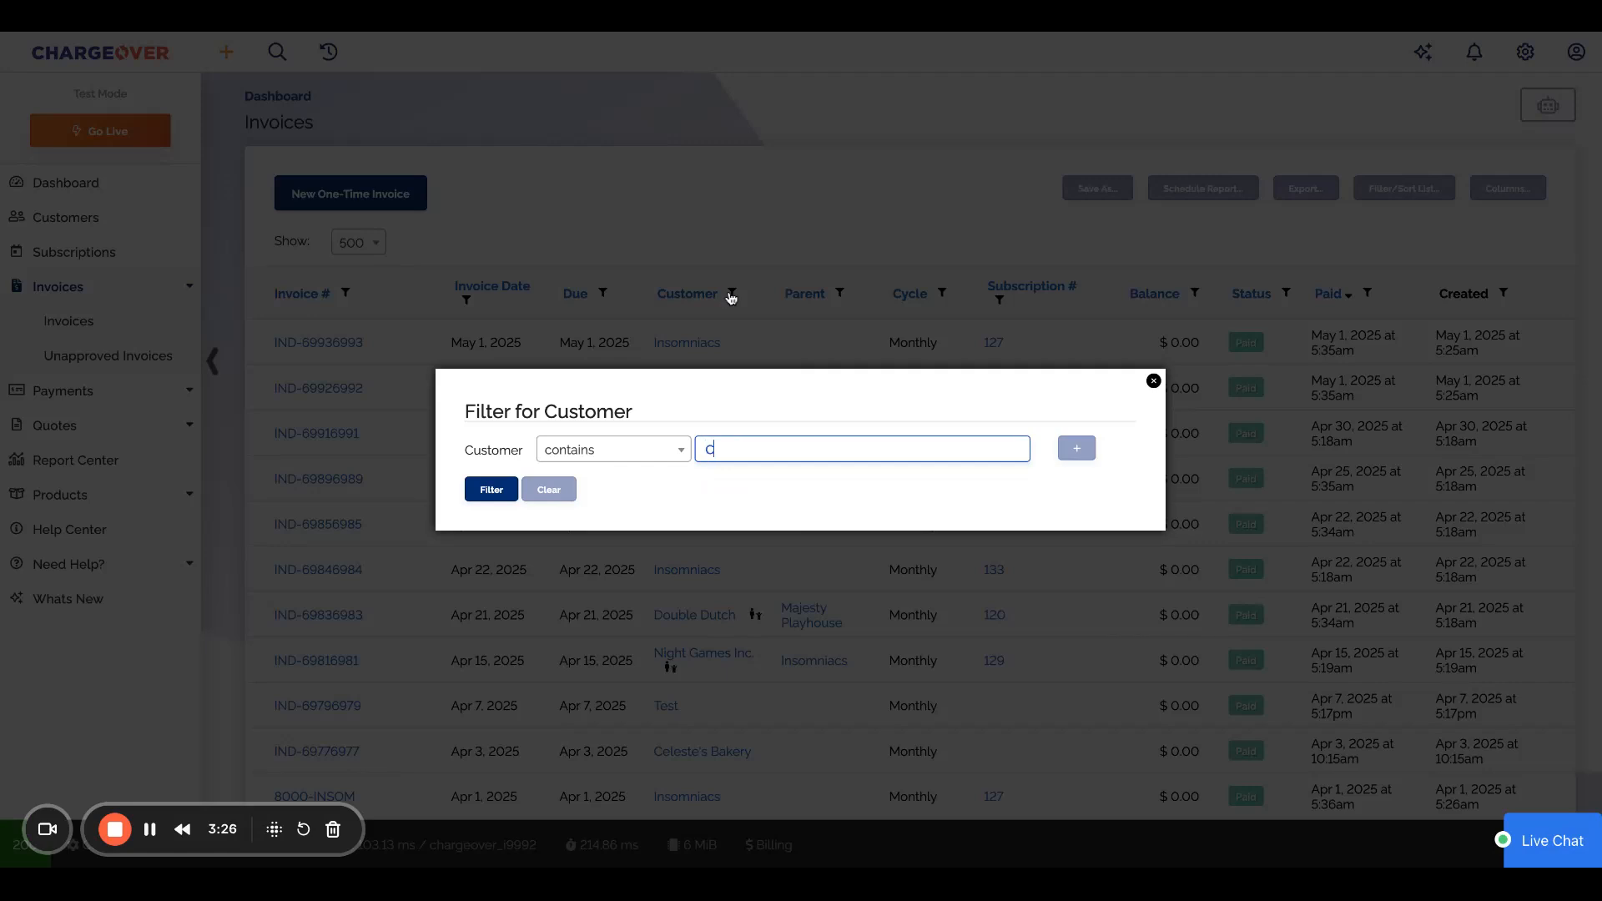
text(eleste's Baker)
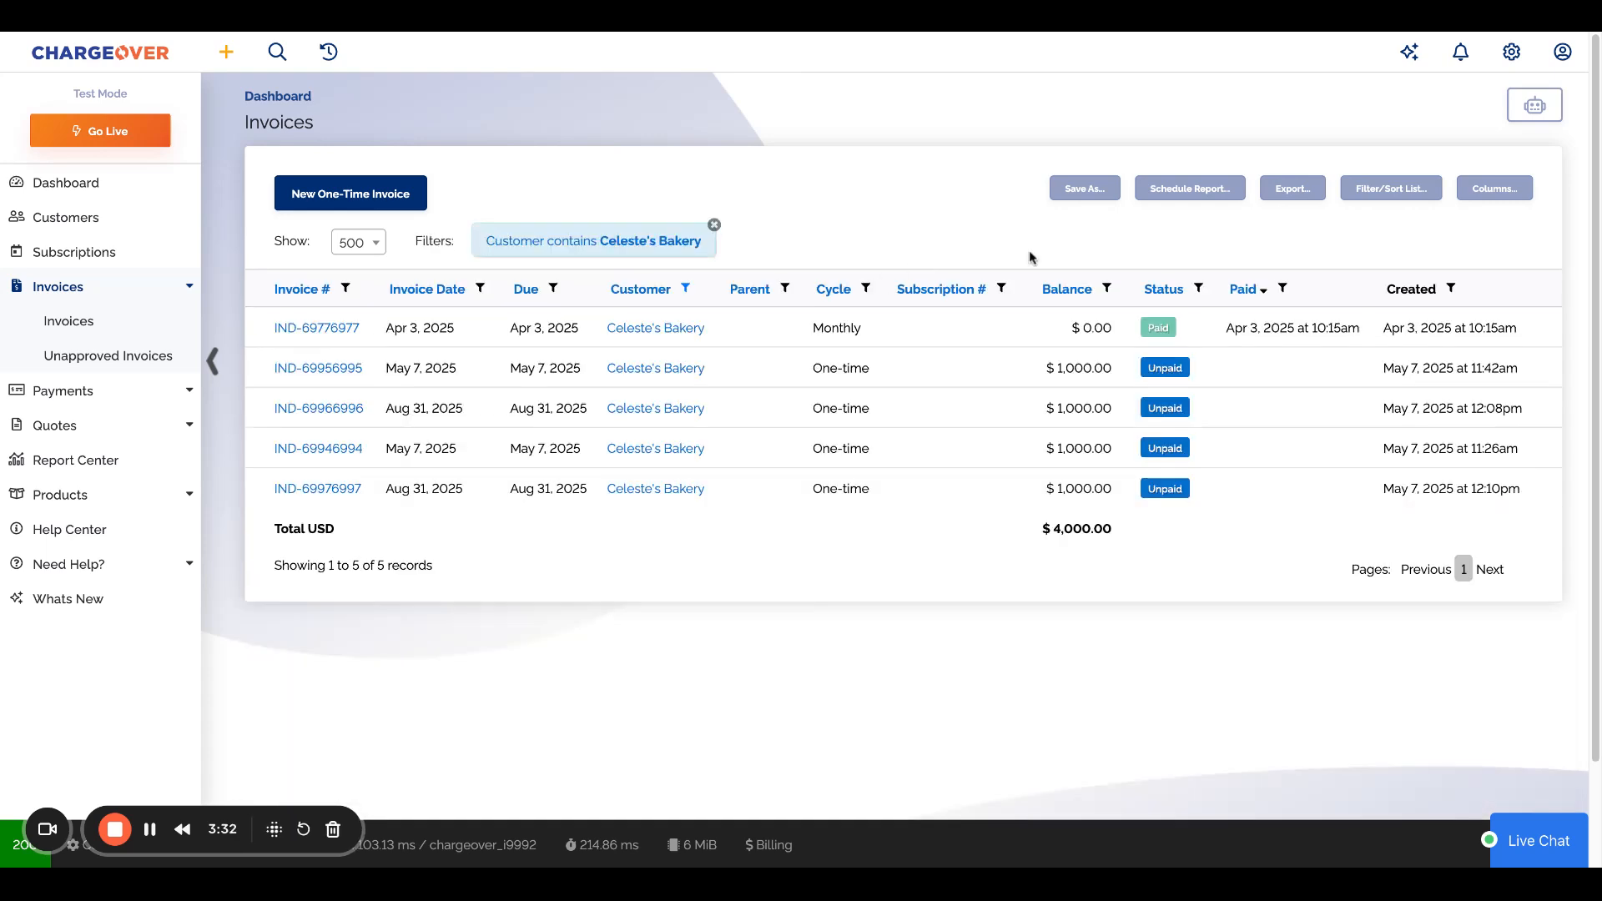
Step: Review the invoices list's column choices, including the Cycle column, and save the column selection
click(1490, 192)
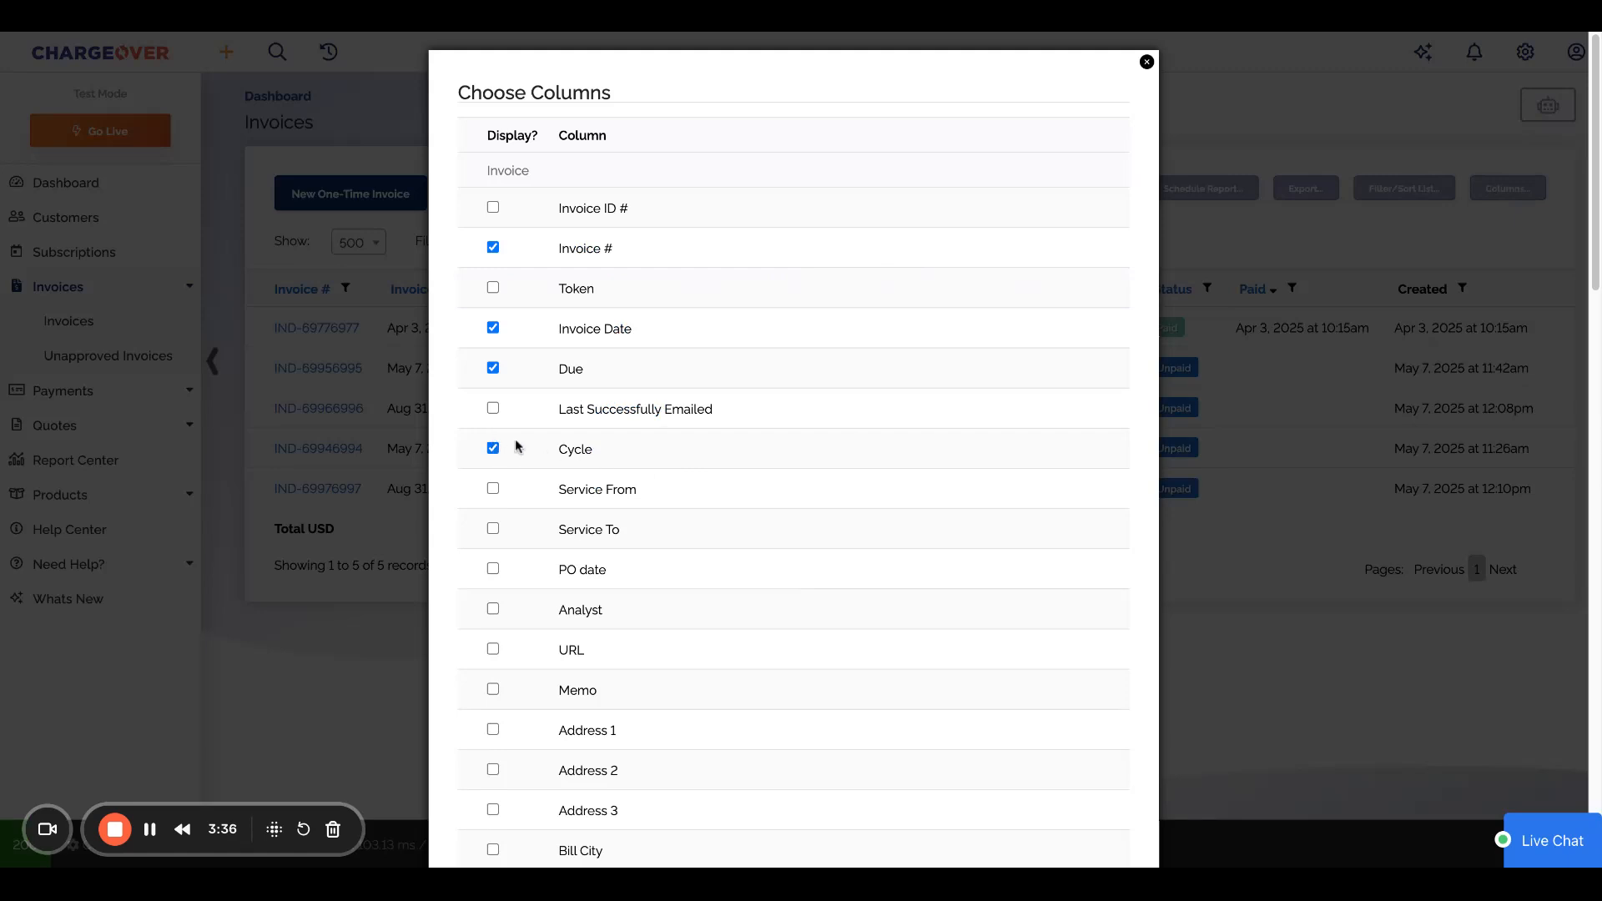
drag(560, 451, 624, 454)
click(605, 455)
scroll(594, 572, down, 10)
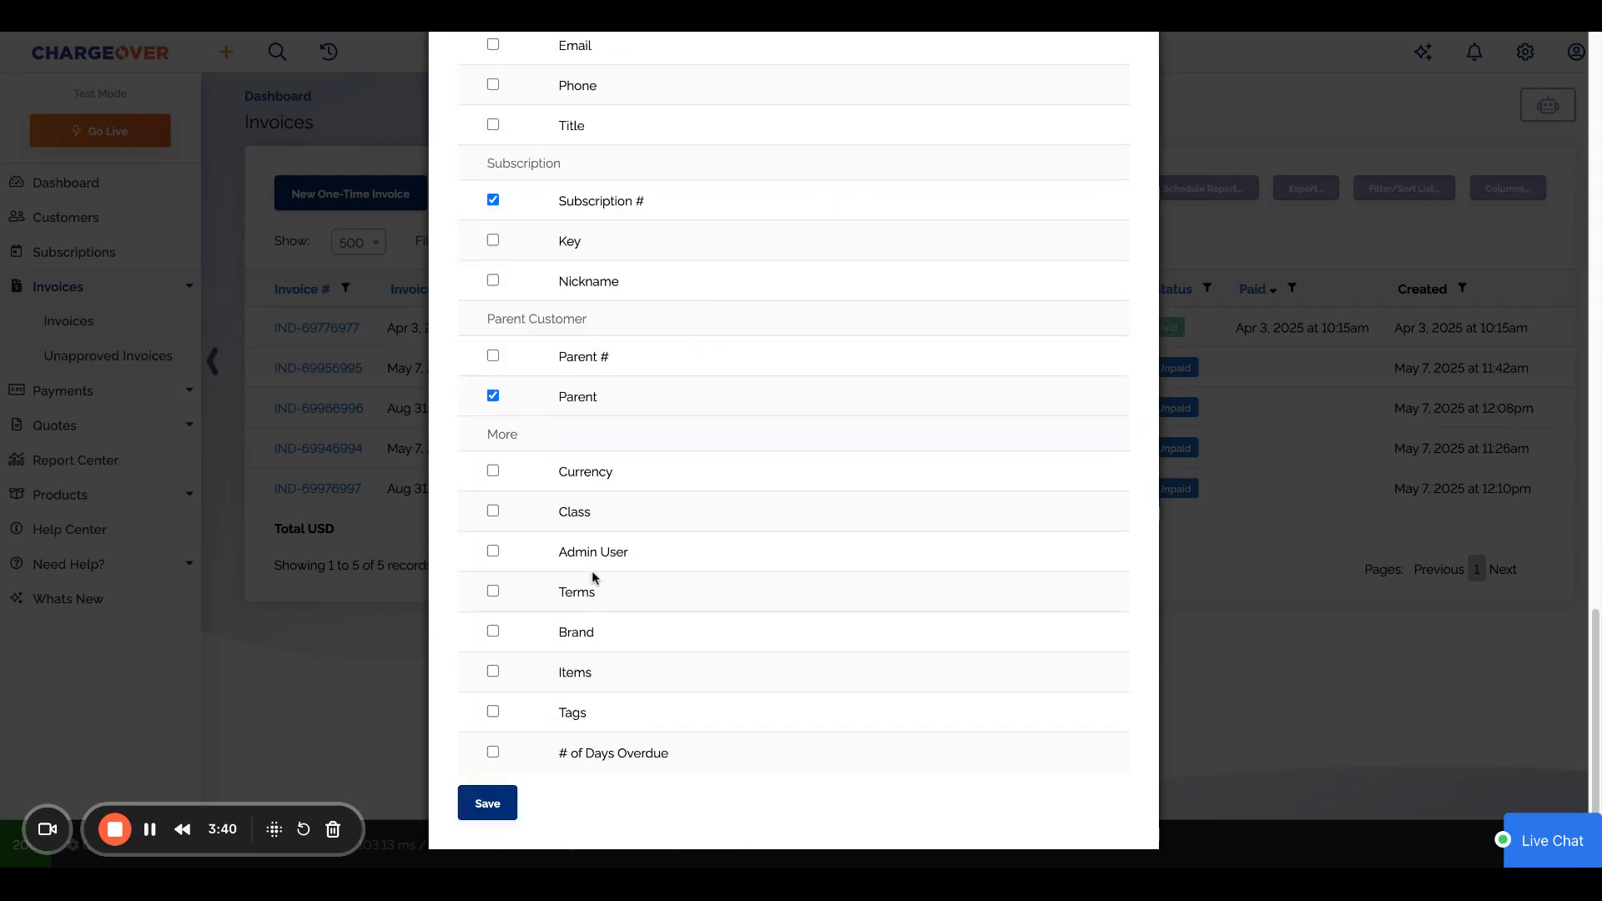
click(480, 802)
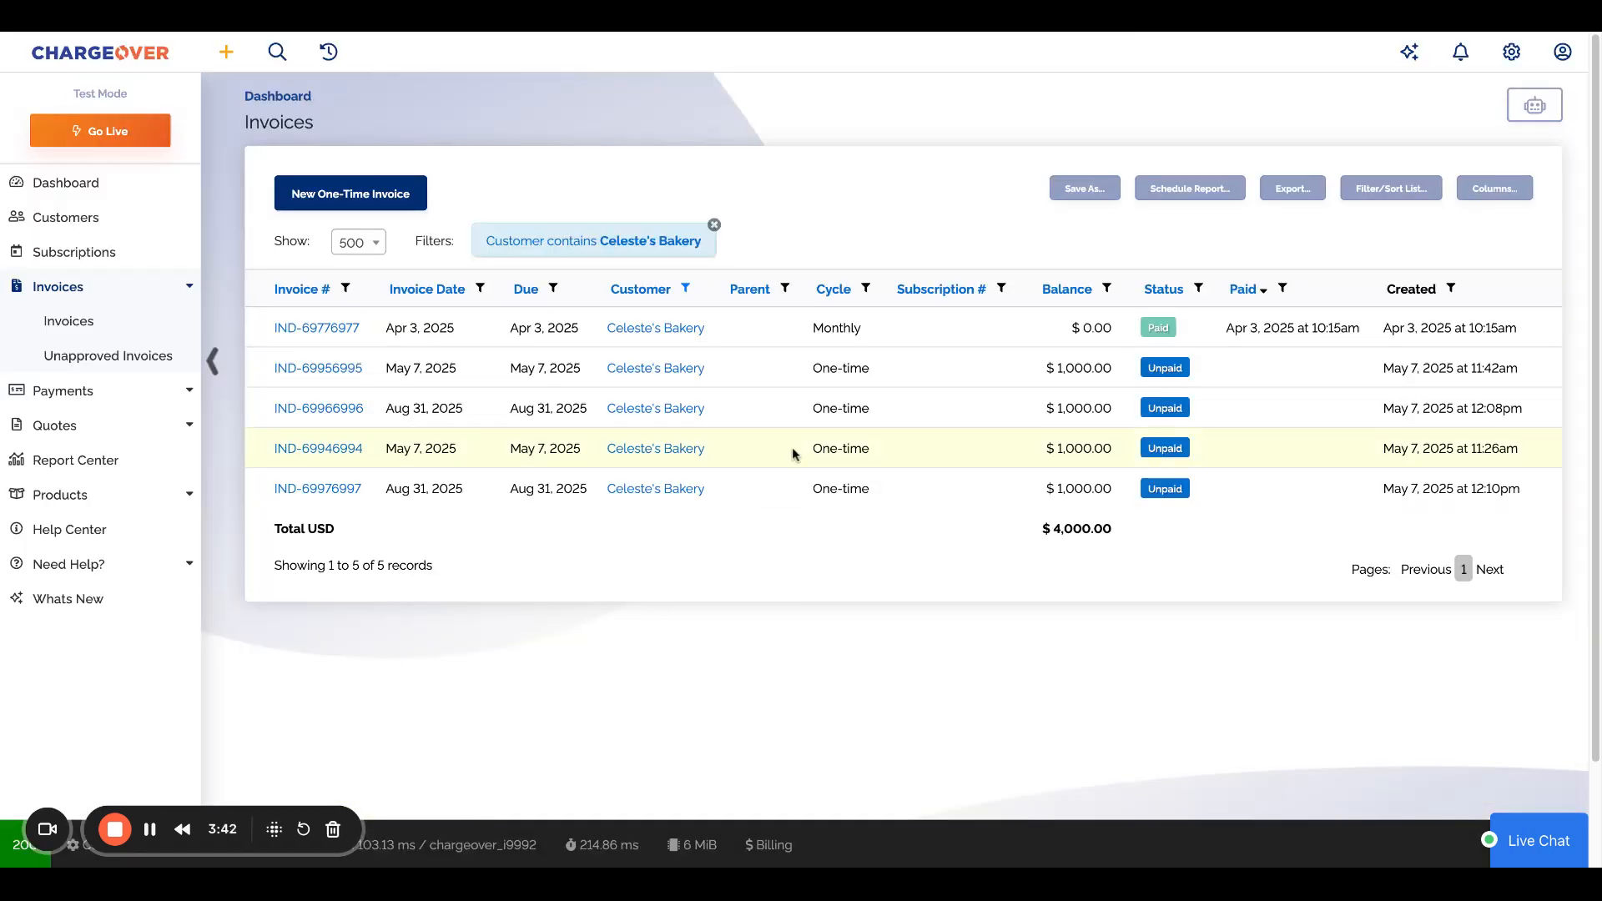
Step: Filter the invoices list by cycle so that it shows only One-time invoices
click(865, 290)
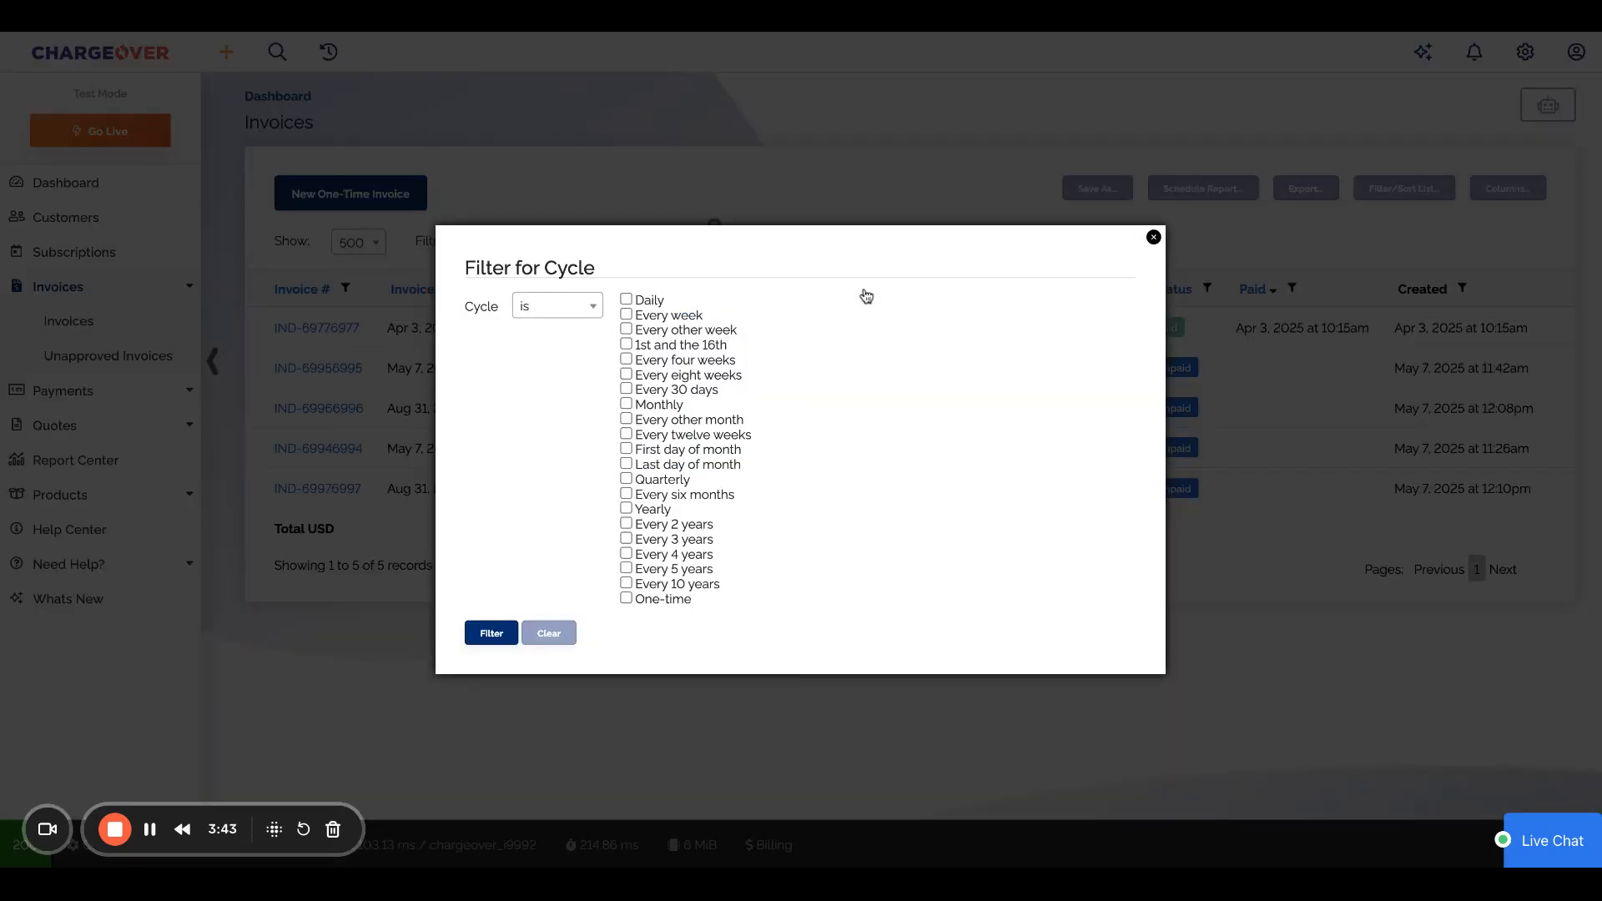
click(626, 598)
click(494, 636)
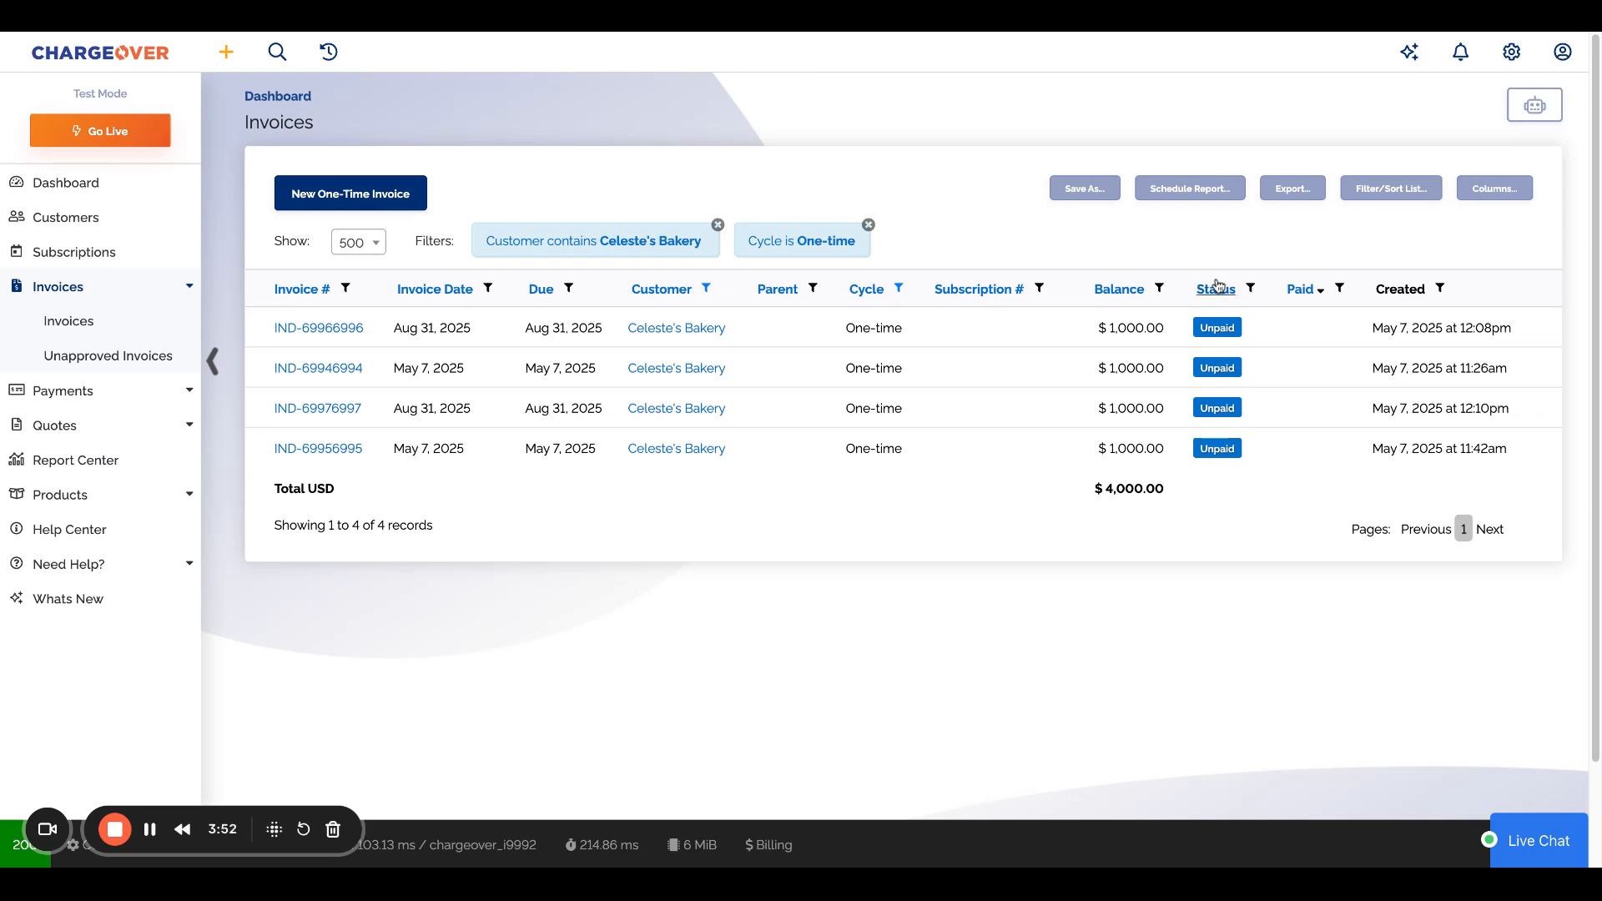
click(1250, 288)
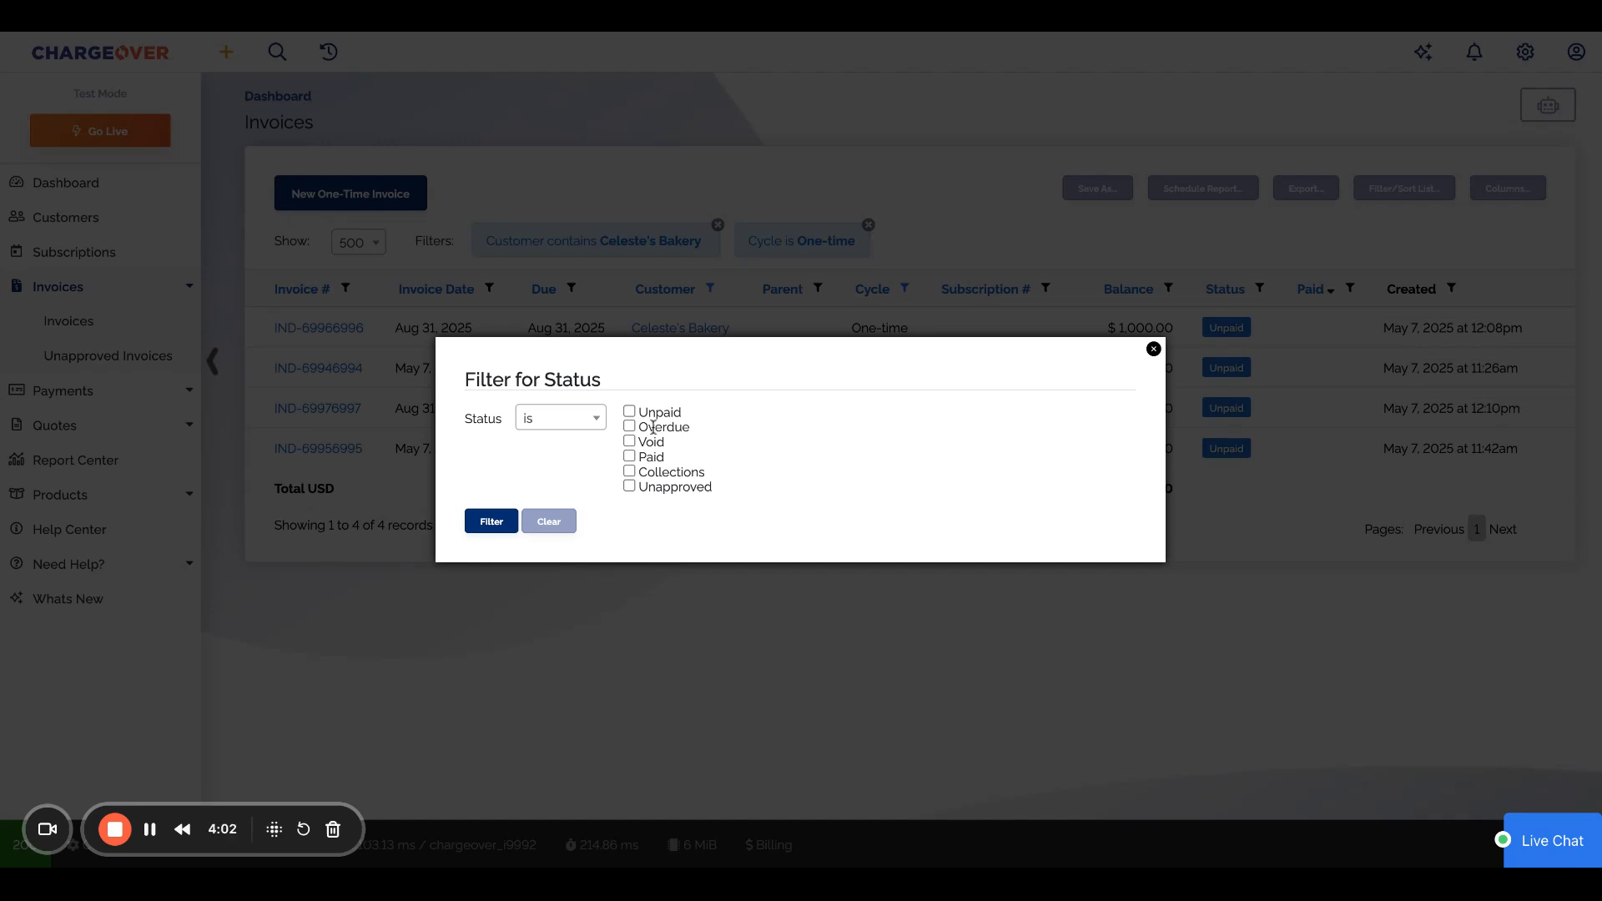
click(629, 411)
click(629, 427)
click(629, 457)
click(631, 427)
click(629, 412)
click(1153, 349)
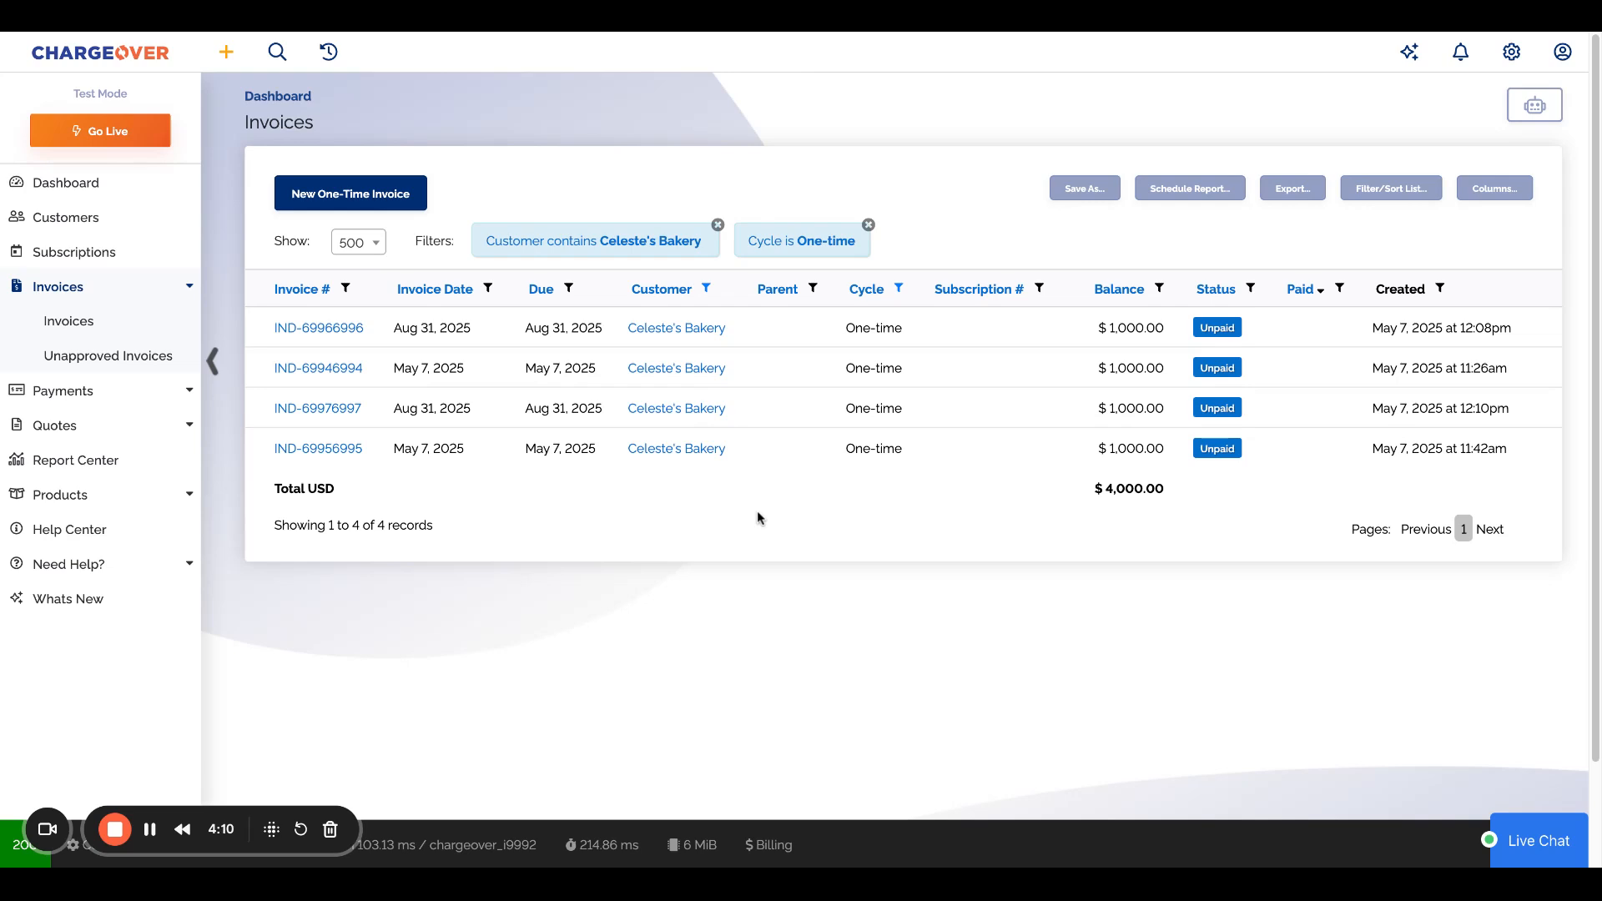